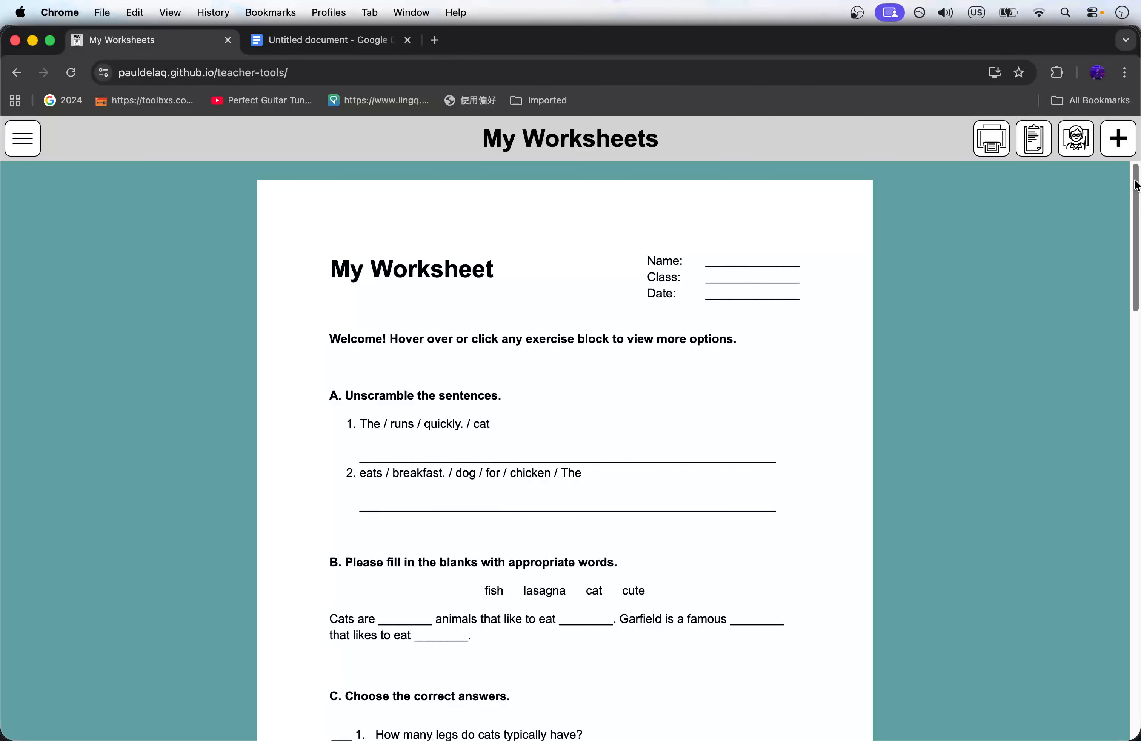
# Step: Open the My Worksheet title block for editing, view its text and label options, and close it without saving
pyautogui.moveTo(1136, 183); pyautogui.dragTo(1138, 132)
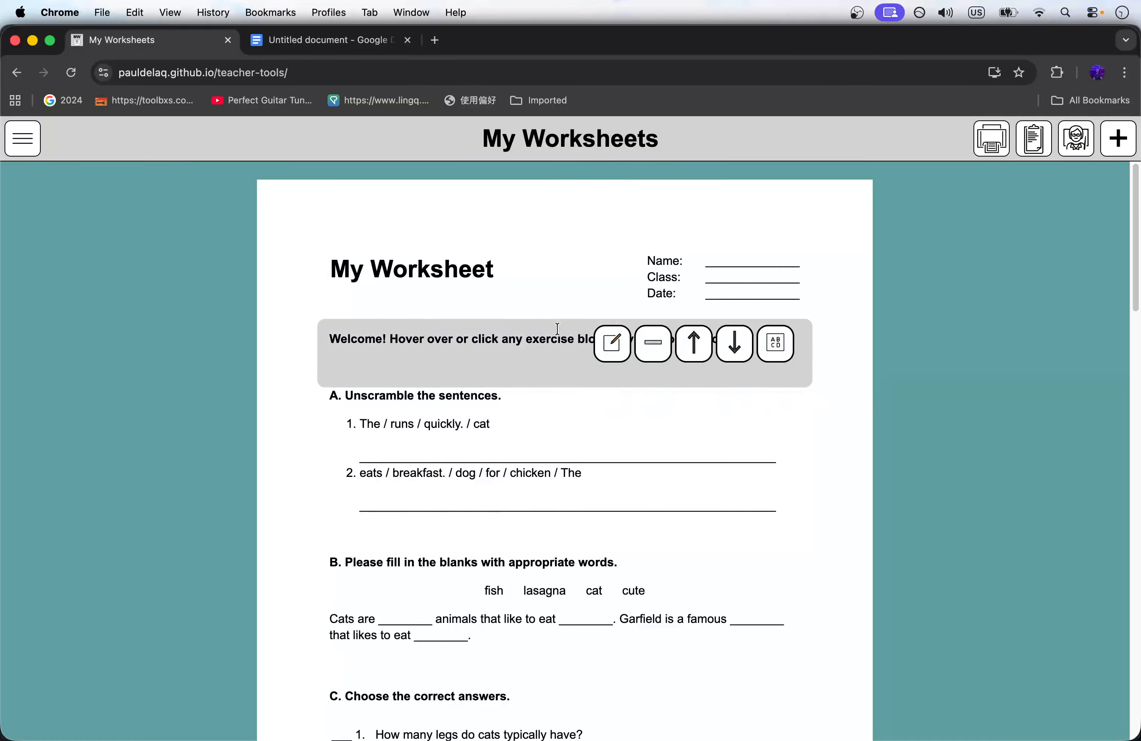
pyautogui.moveTo(540, 279)
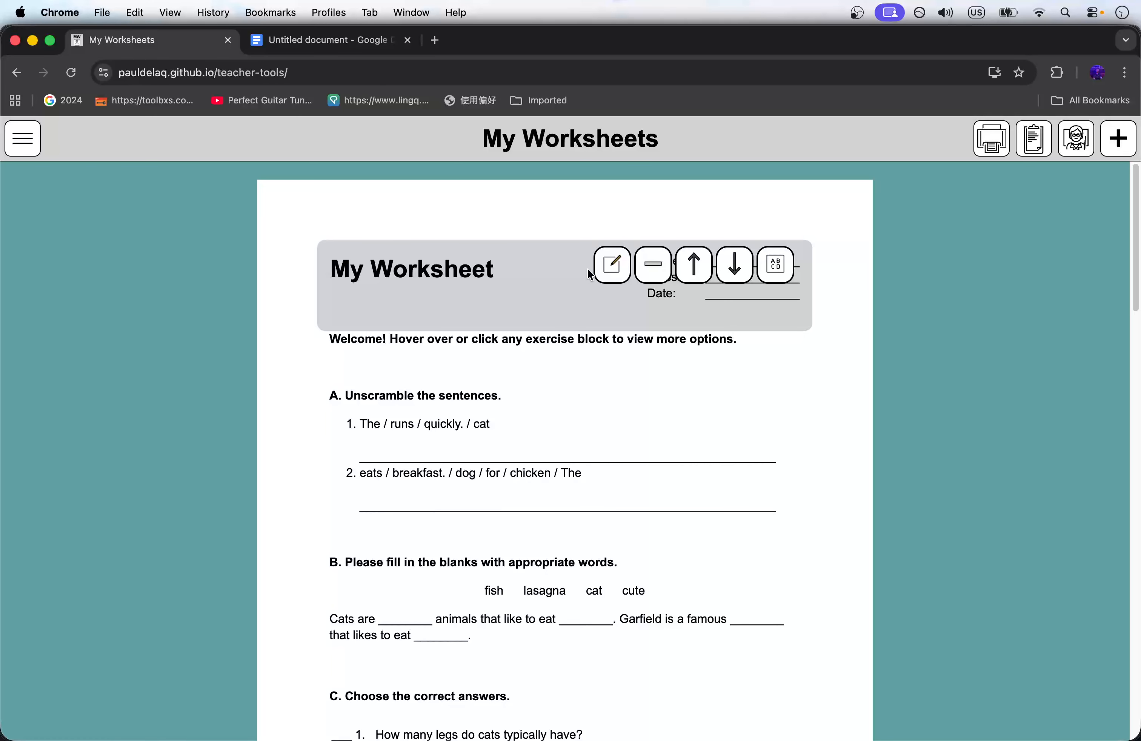
pyautogui.click(610, 269)
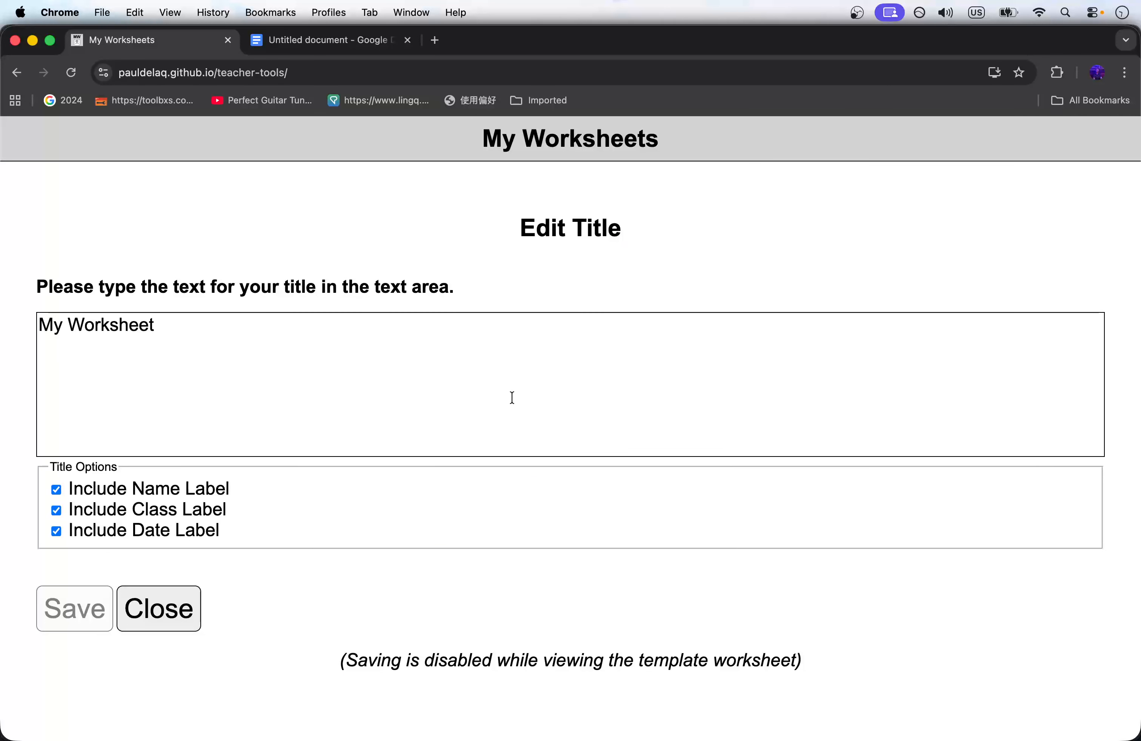
pyautogui.click(190, 602)
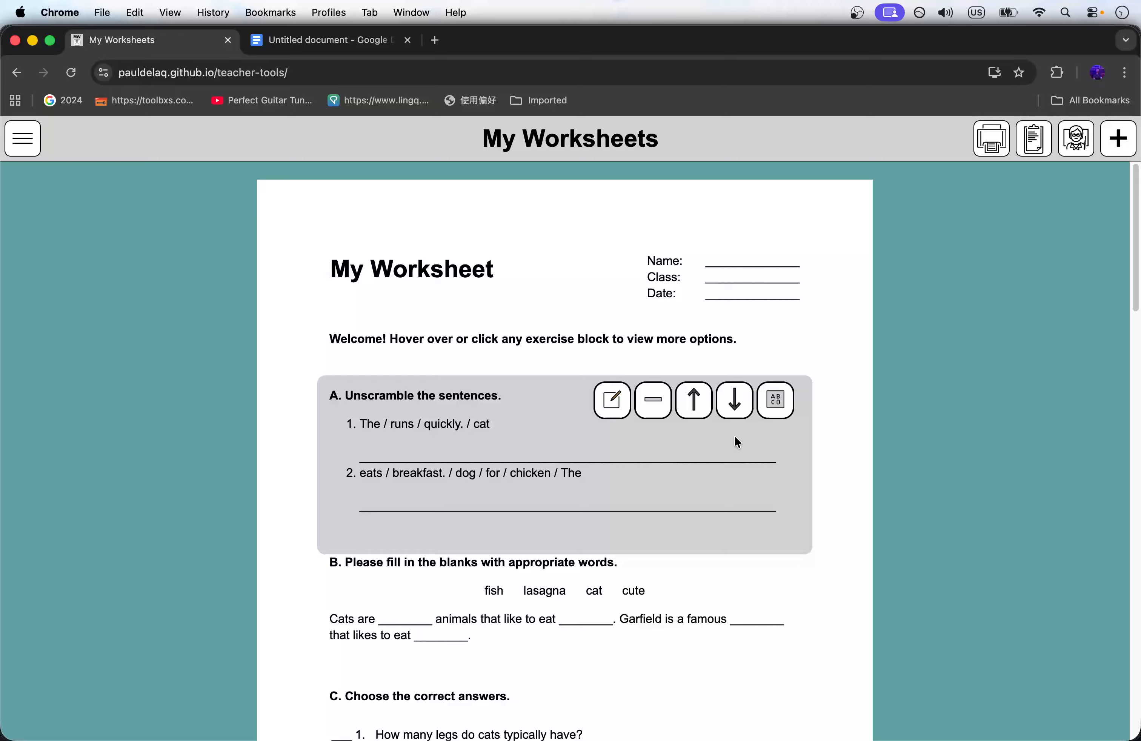
# Step: Move the "Unscramble the sentences" exercise down one place and back up to its original place
pyautogui.click(733, 400)
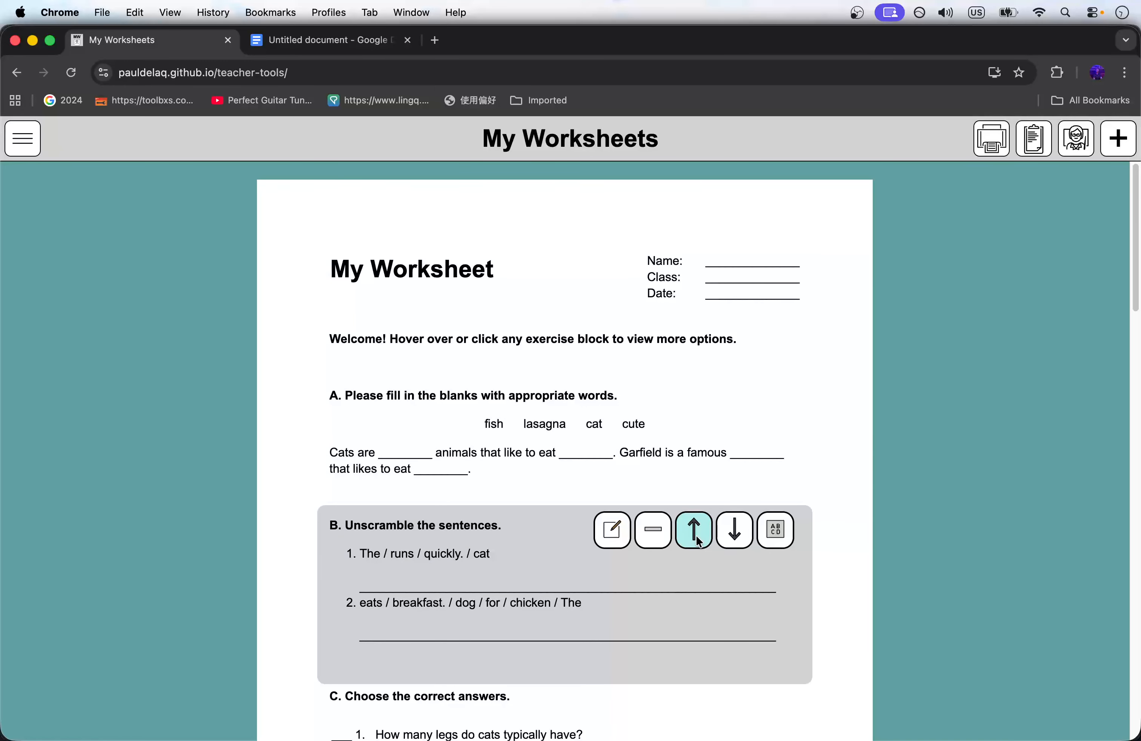
pyautogui.click(696, 536)
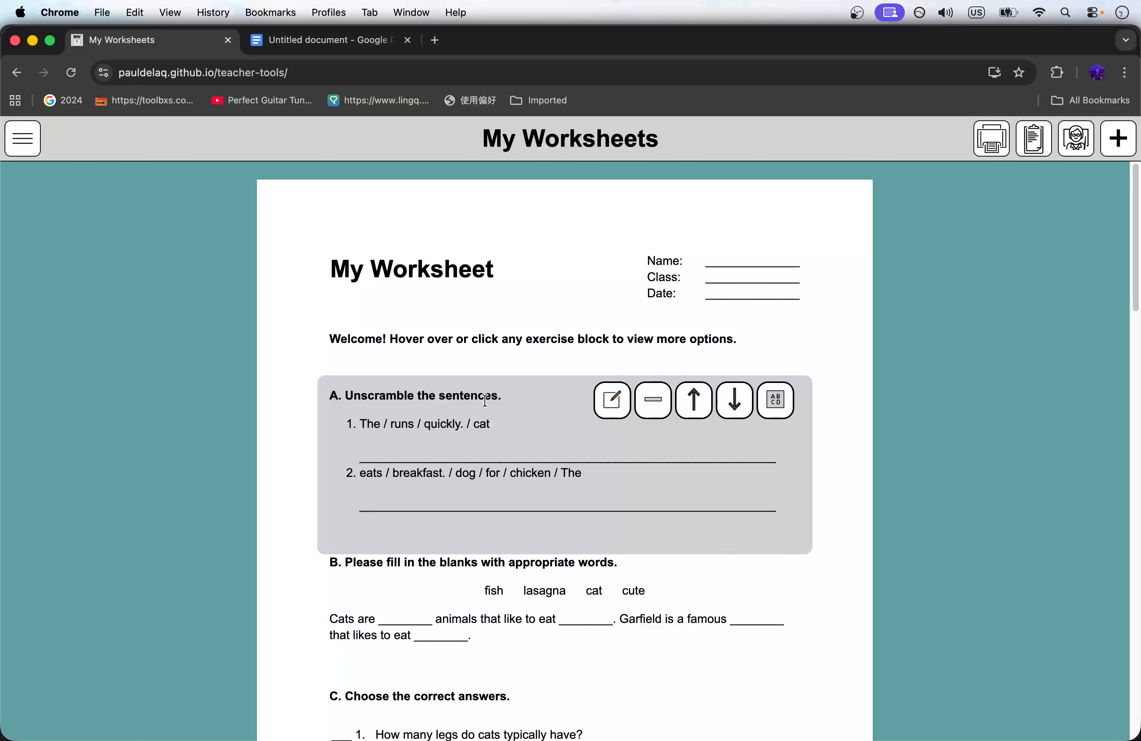
# Step: Remove the section letter from the "Unscramble the sentences" exercise and restore it
pyautogui.moveTo(403, 578)
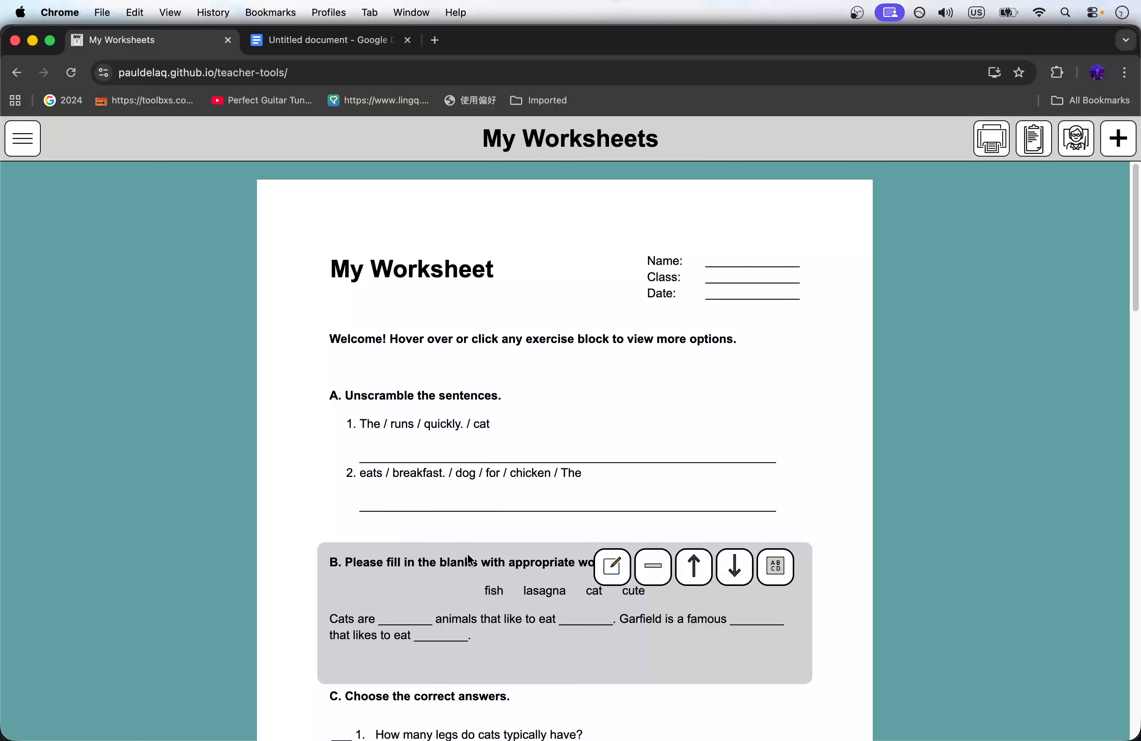
pyautogui.moveTo(504, 476)
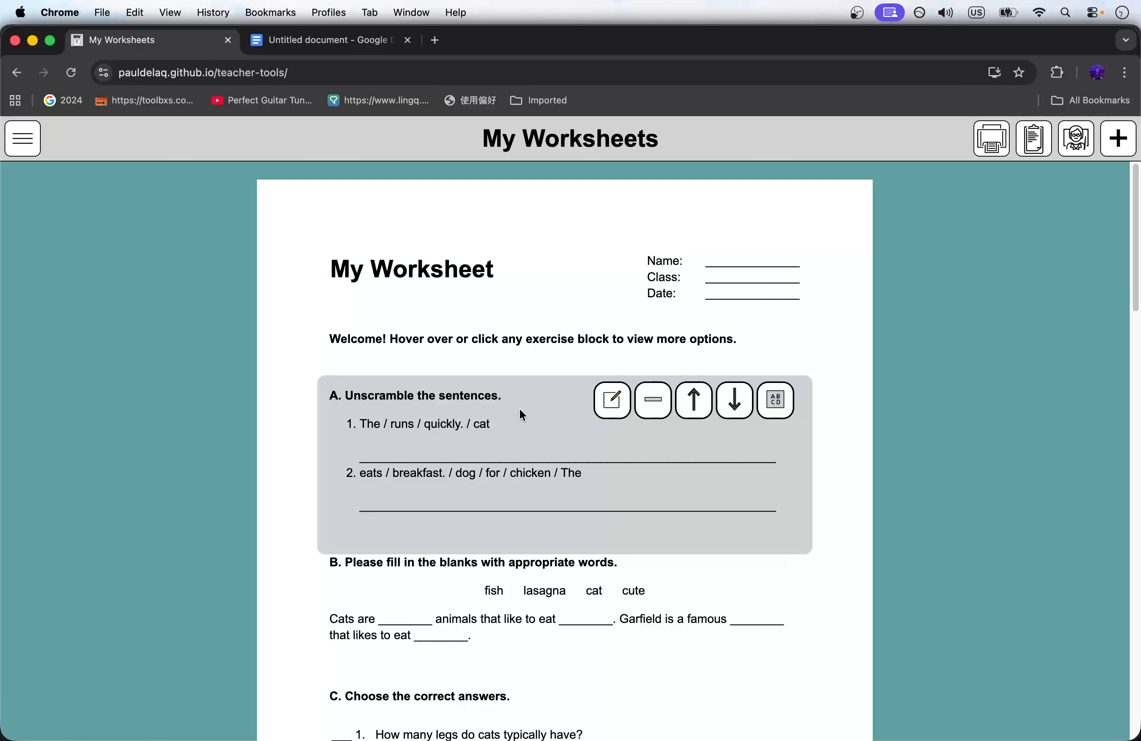
pyautogui.click(773, 406)
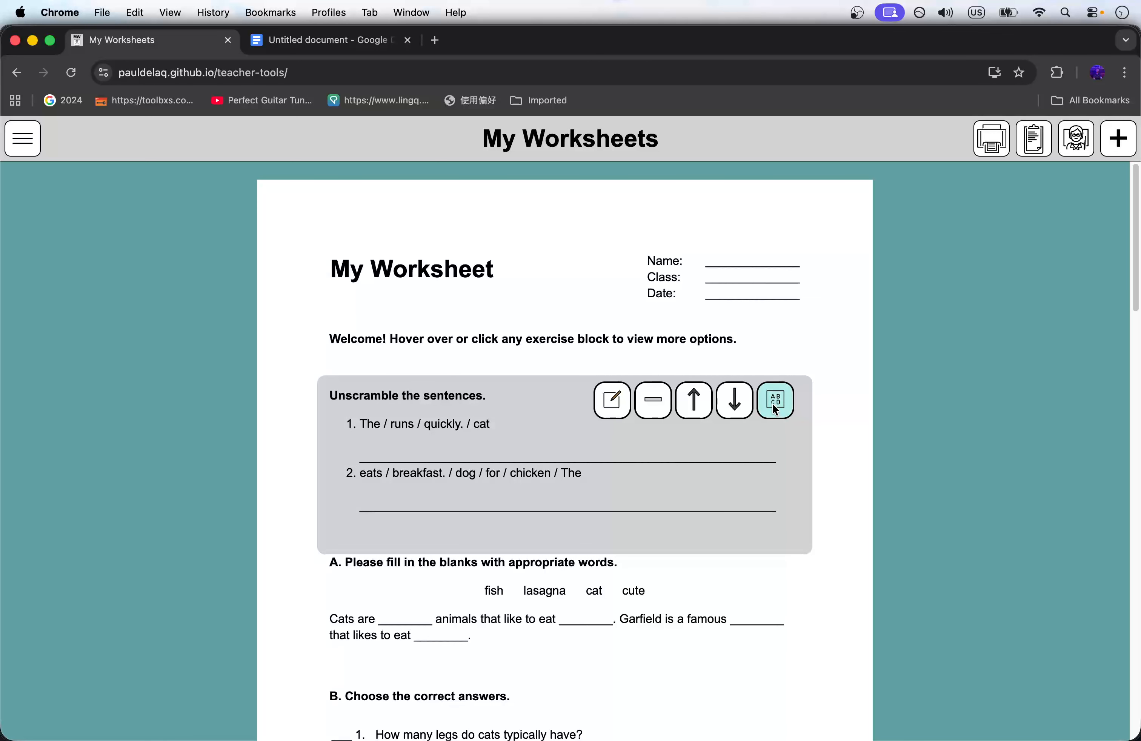
pyautogui.click(775, 407)
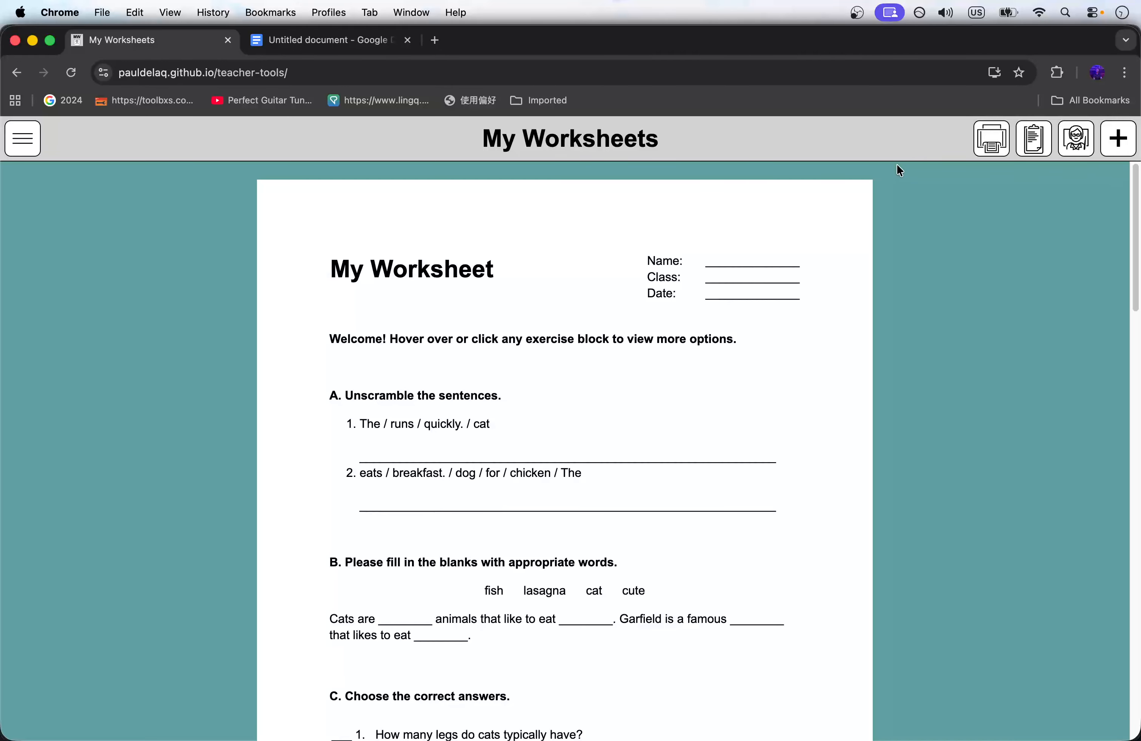
# Step: Preview the worksheet's printout and cancel without saving the PDF
pyautogui.click(990, 140)
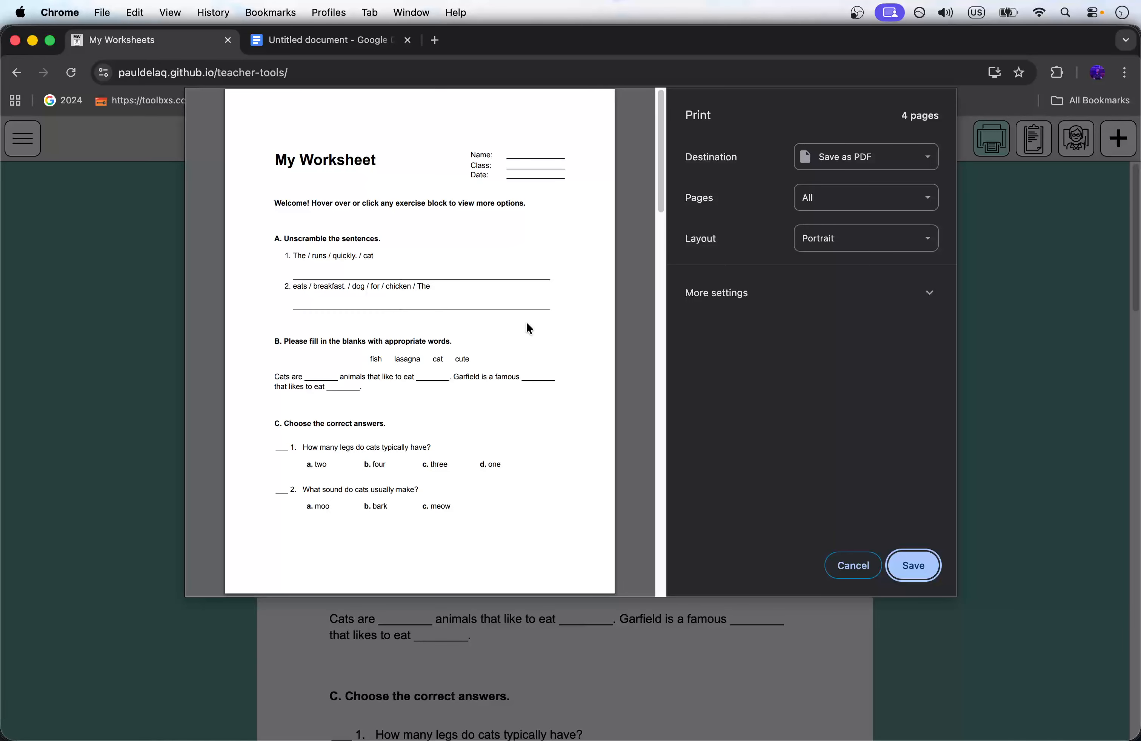
pyautogui.scroll(-5, 663, 122)
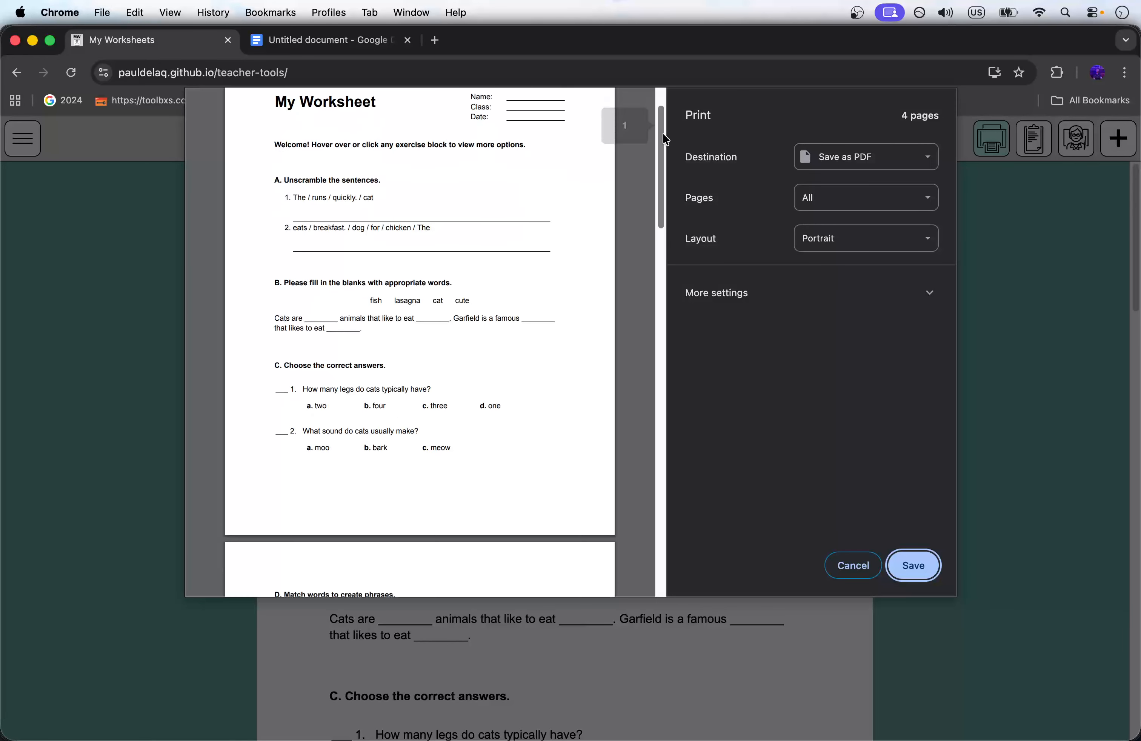
pyautogui.scroll(5, 662, 121)
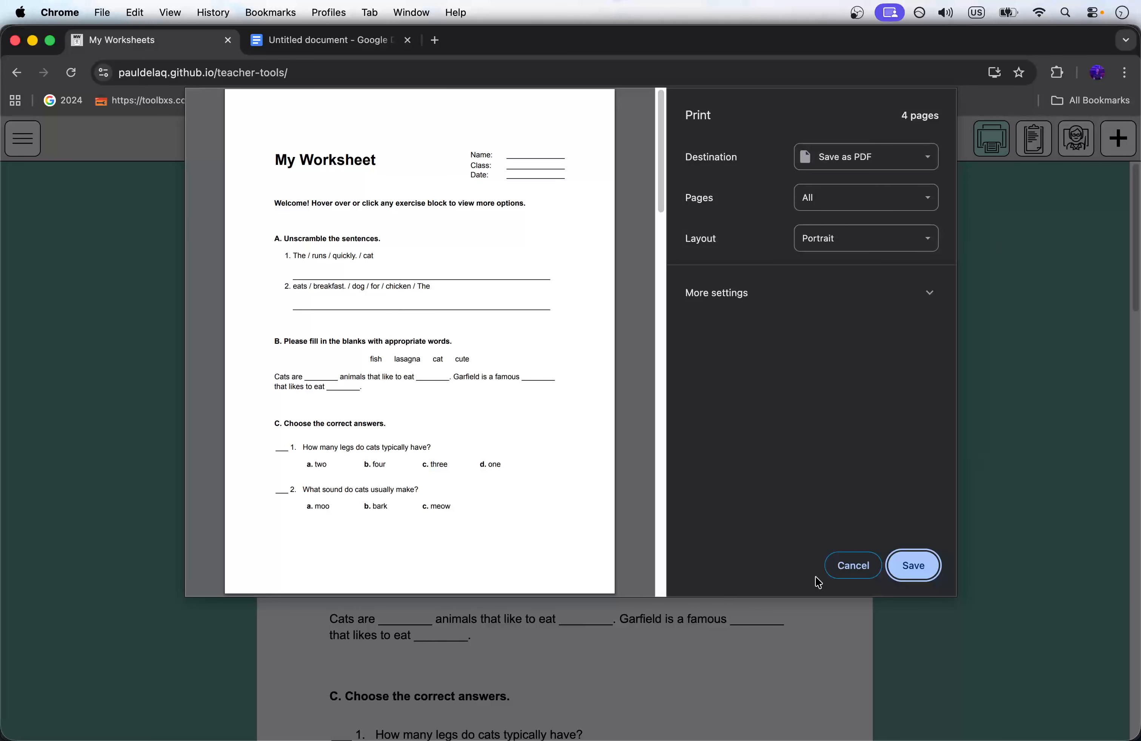
pyautogui.click(851, 568)
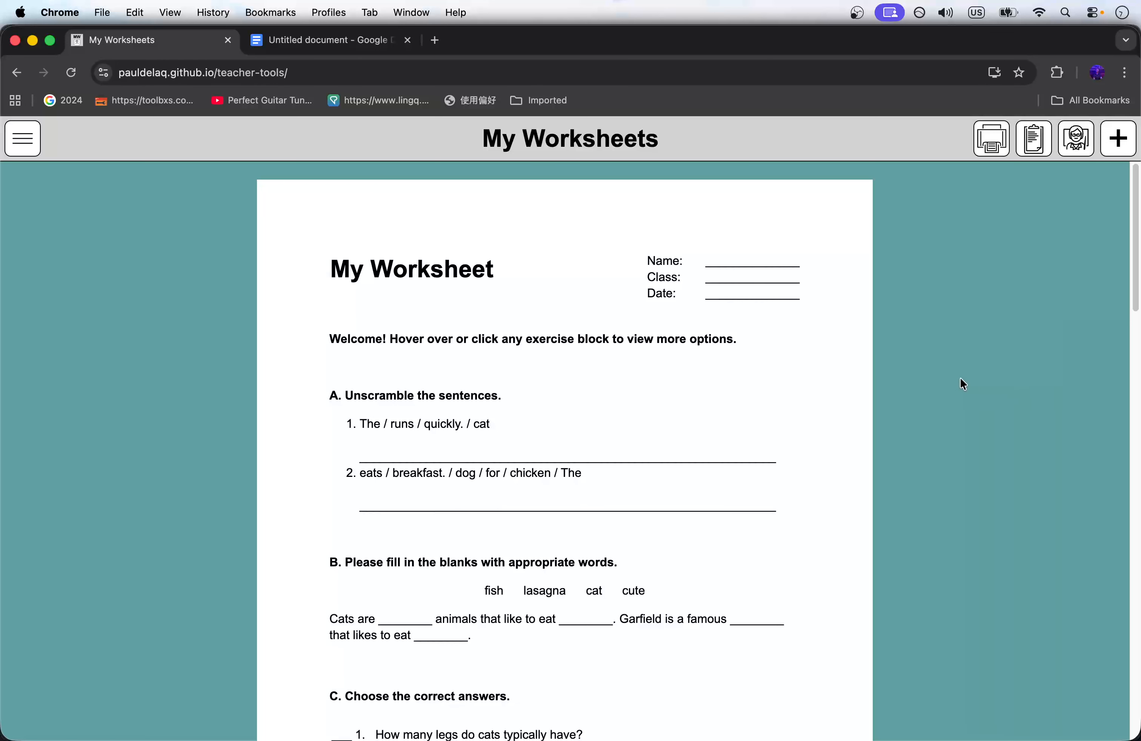
# Step: Copy the whole worksheet to the clipboard and paste it into the untitled Google Docs document
pyautogui.click(1030, 145)
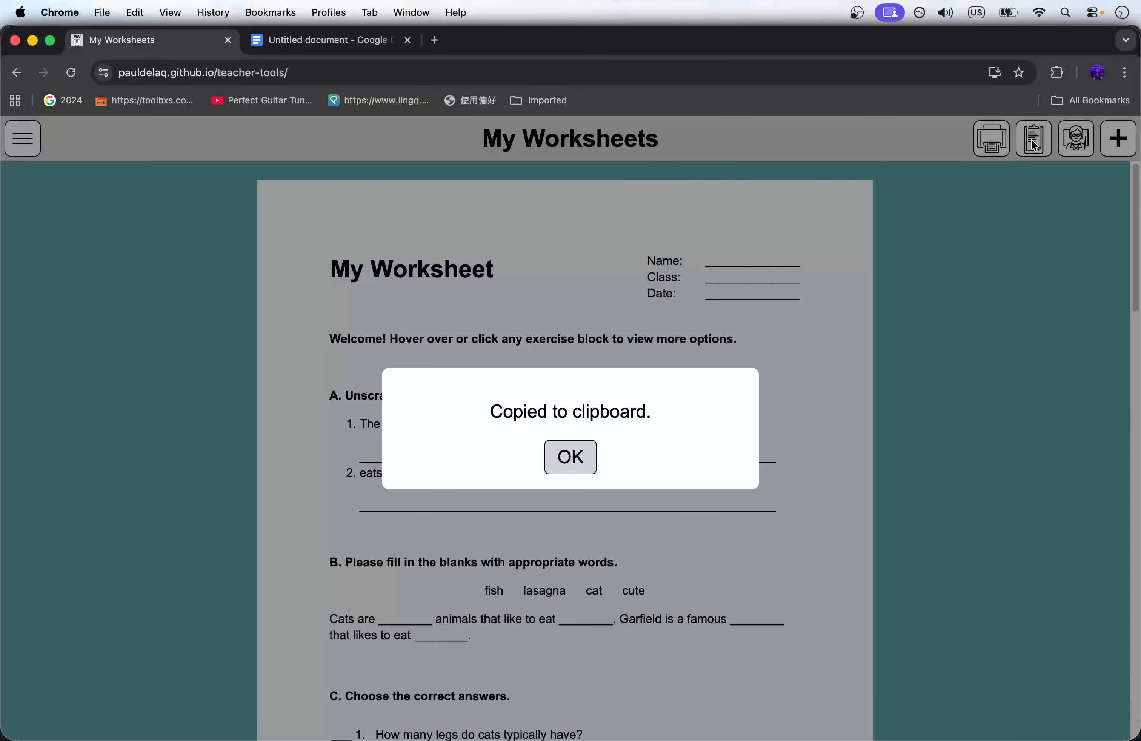
pyautogui.click(573, 457)
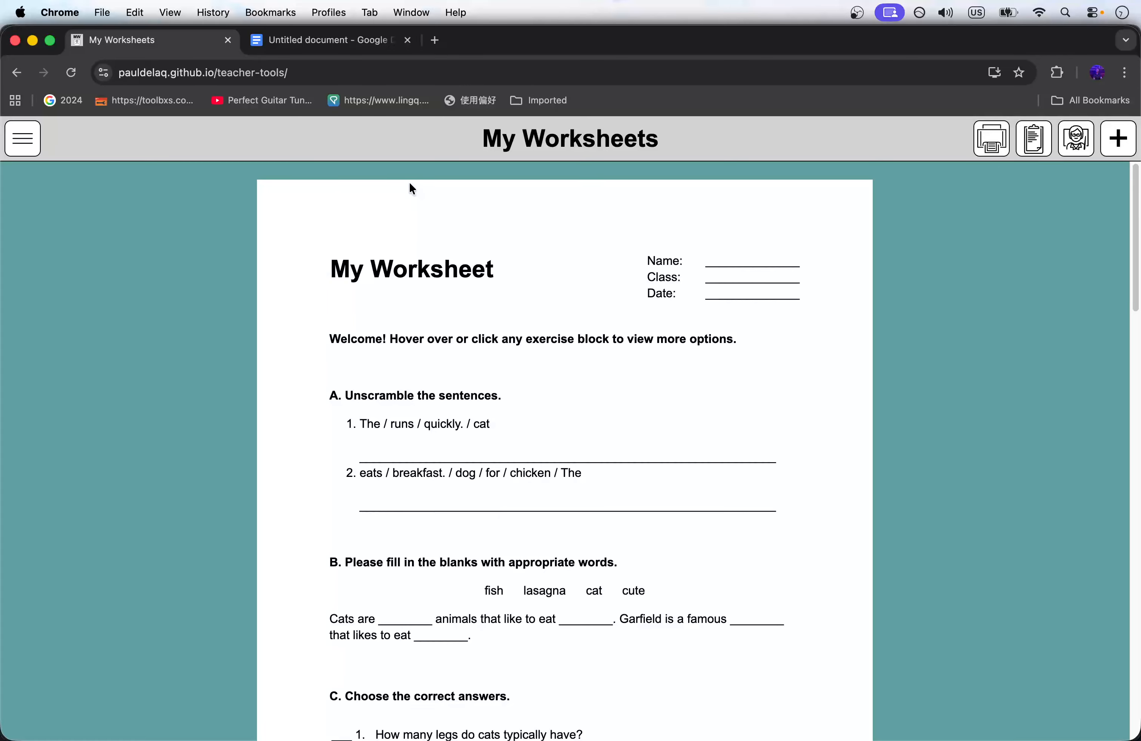
pyautogui.click(339, 40)
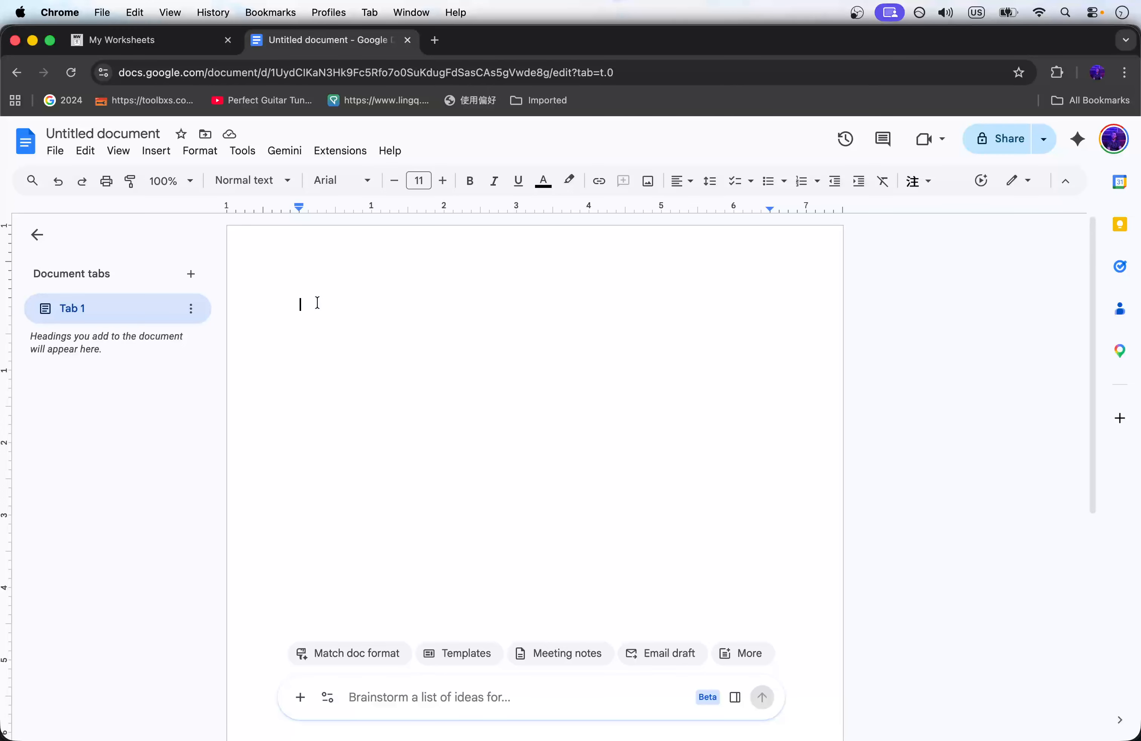
pyautogui.press('super+v')
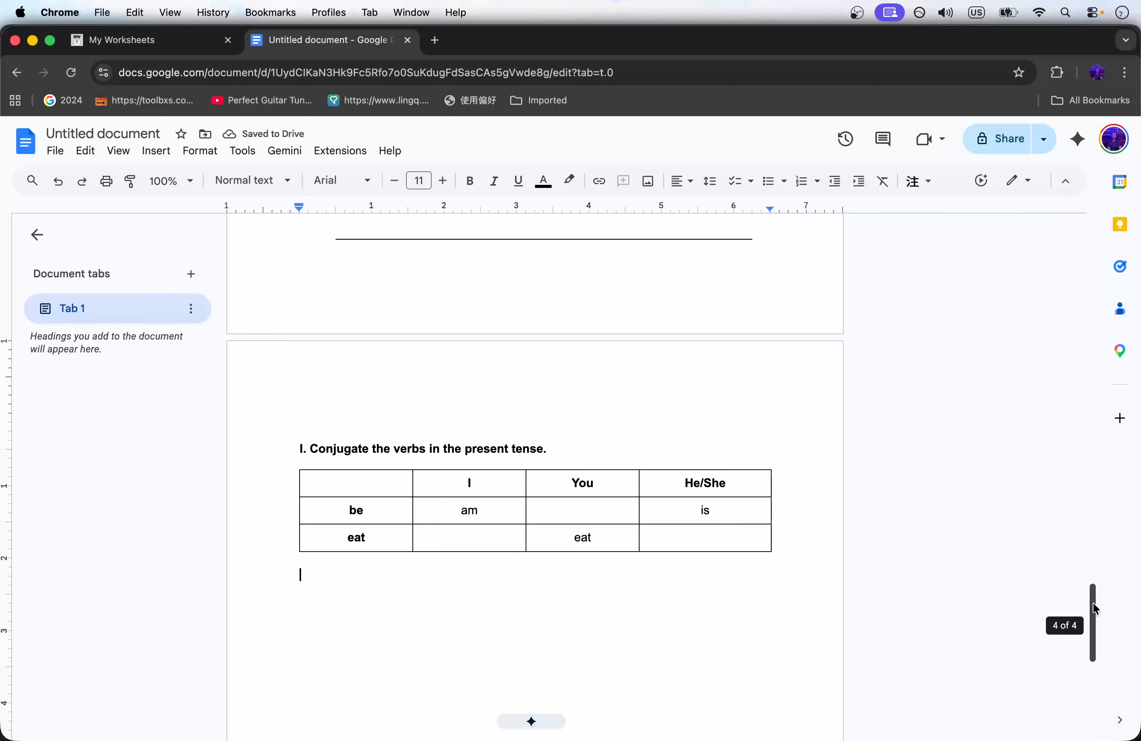
# Step: Insert a line break before question 2, "Do you like to eat fried chicken? Why or why not?", to push it onto the next page
pyautogui.moveTo(1095, 608); pyautogui.dragTo(1068, 456)
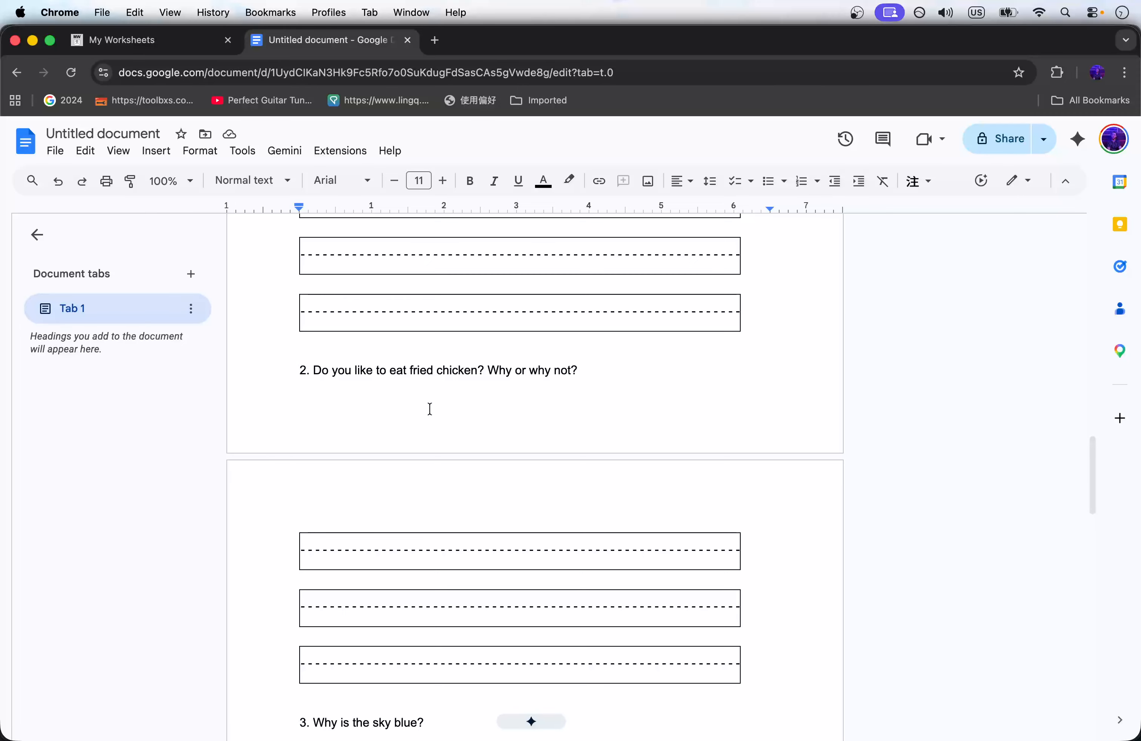
pyautogui.click(309, 371)
pyautogui.press('super+Left')
pyautogui.press('Return')
pyautogui.scroll(-5, 787, 387)
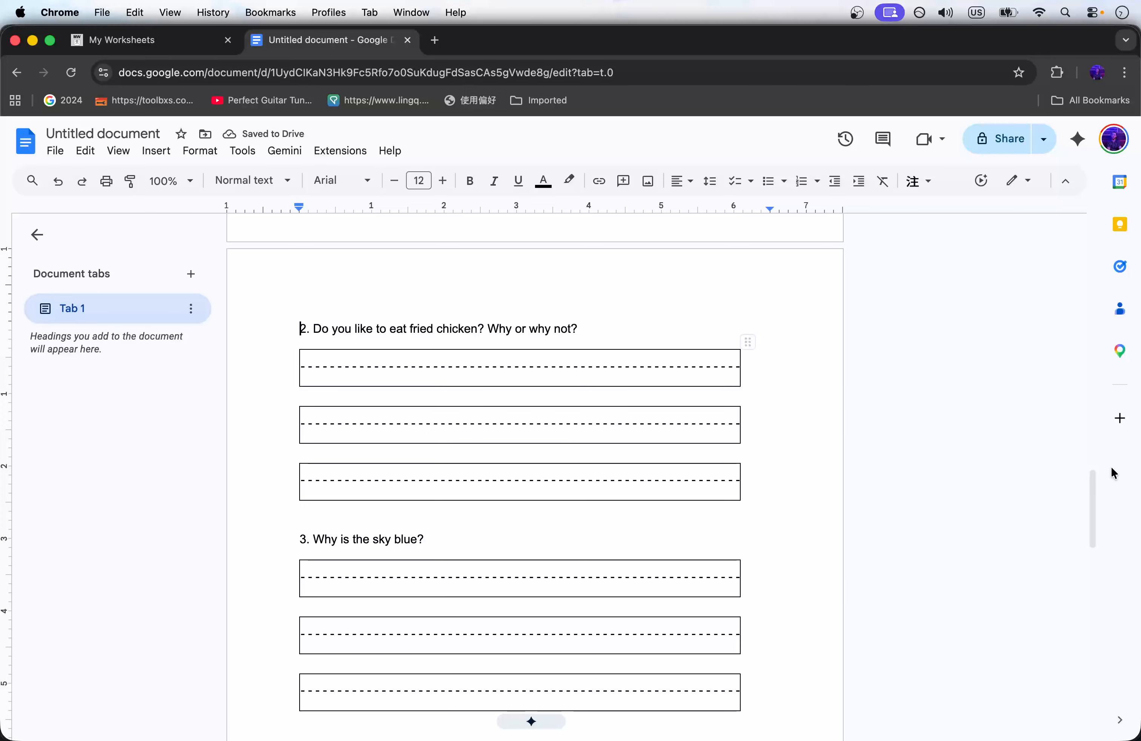
pyautogui.moveTo(1090, 474); pyautogui.dragTo(993, 183)
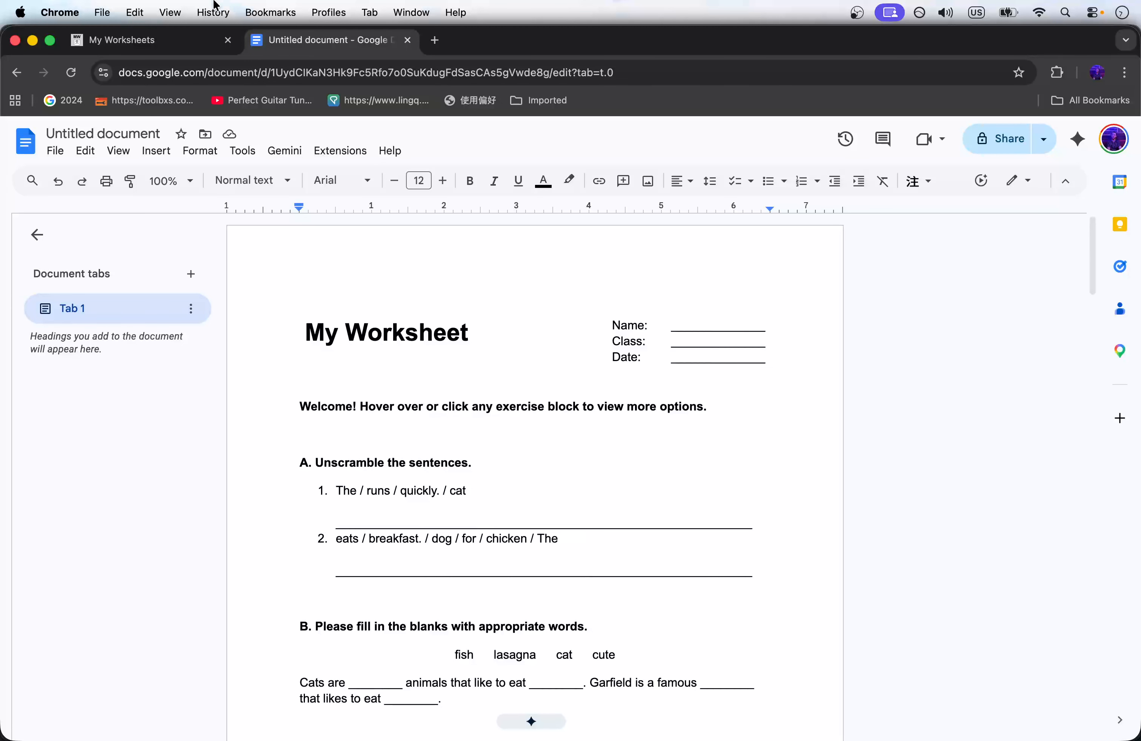
# Step: Switch back to My Worksheets, display the worksheet's answer key version, and highlight its title and Answer Key label
pyautogui.click(140, 48)
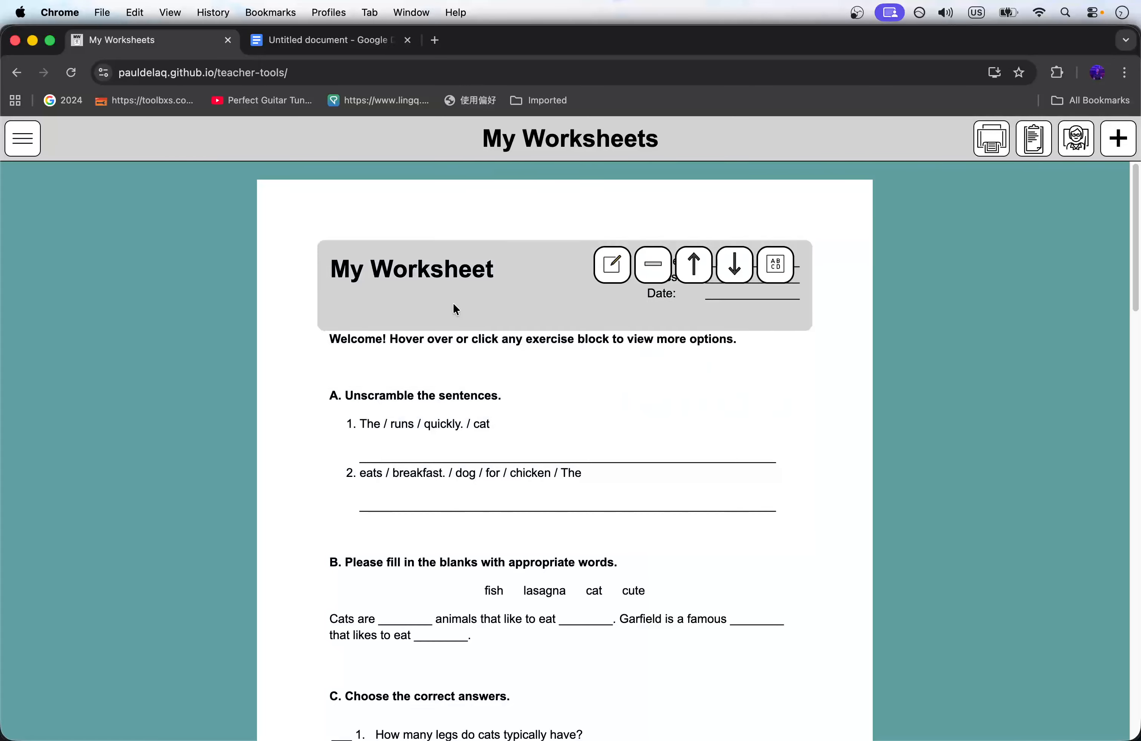
pyautogui.moveTo(502, 340)
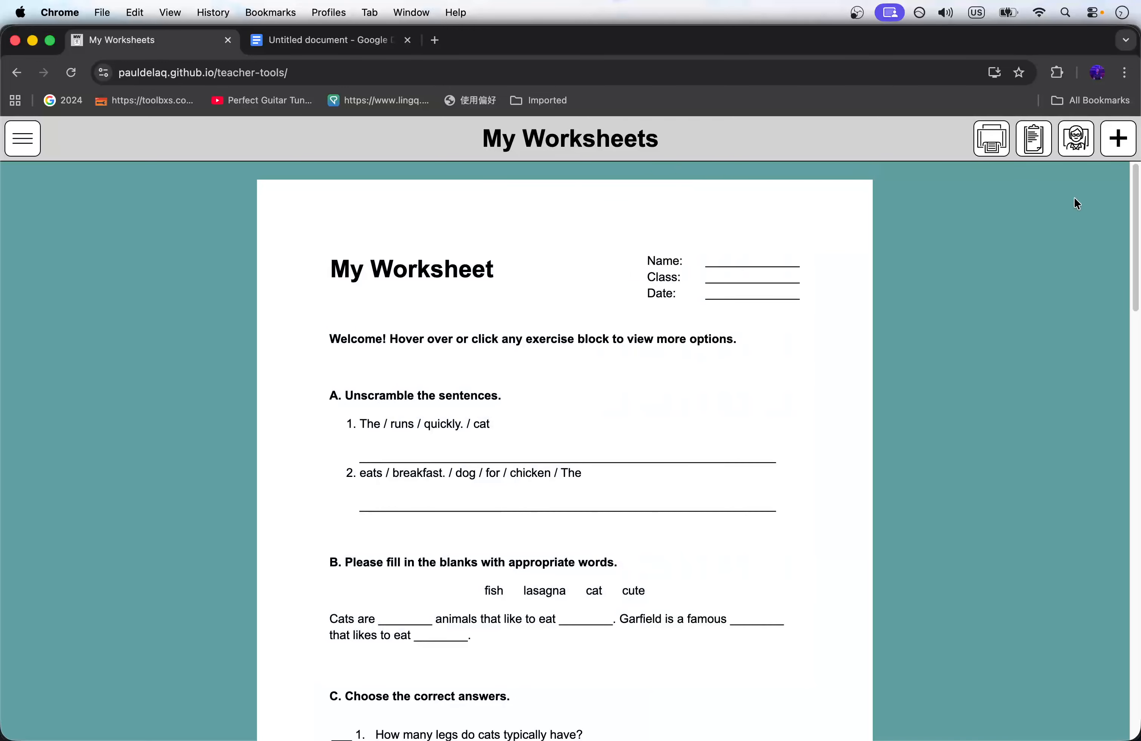
pyautogui.click(1076, 139)
pyautogui.moveTo(445, 321)
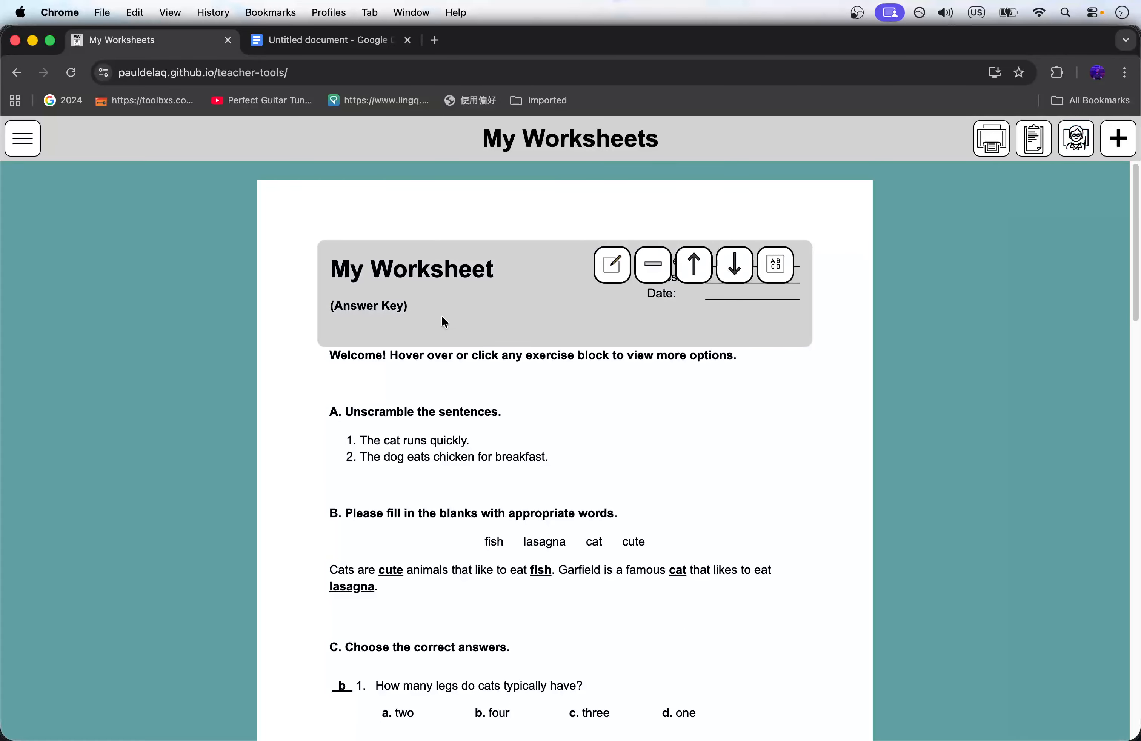
pyautogui.moveTo(424, 311); pyautogui.dragTo(319, 306)
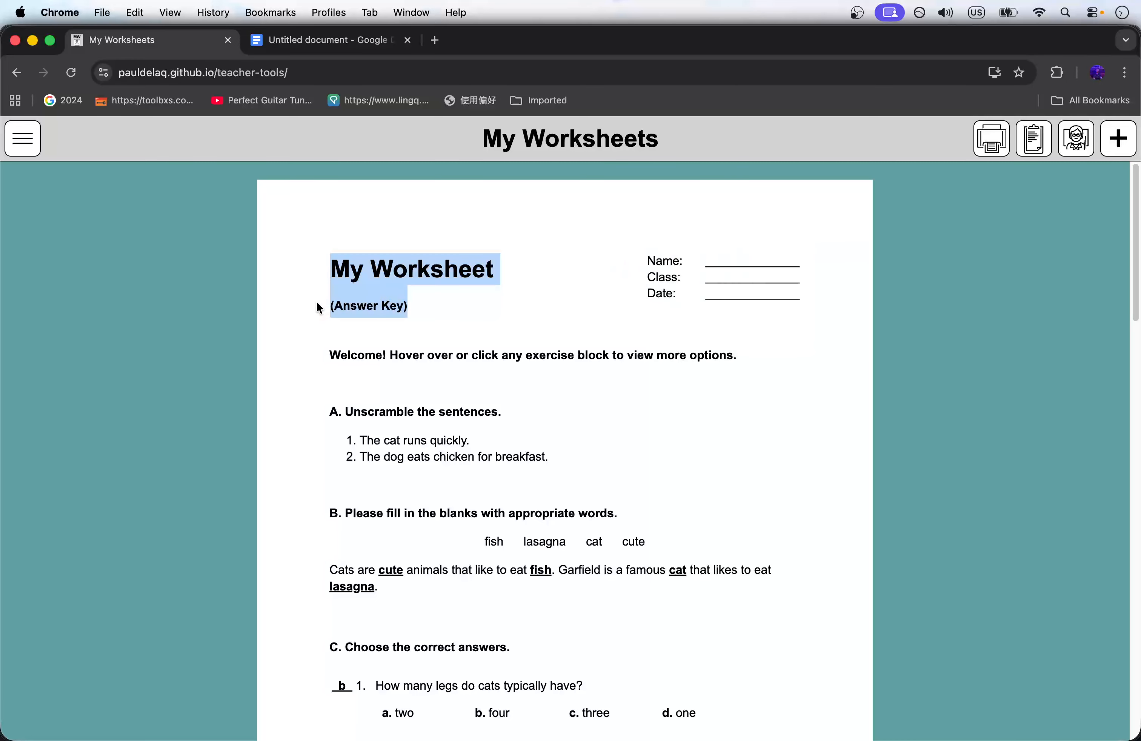
# Step: Review the answers for exercises A to D in the answer key and return to the student version
pyautogui.moveTo(626, 441)
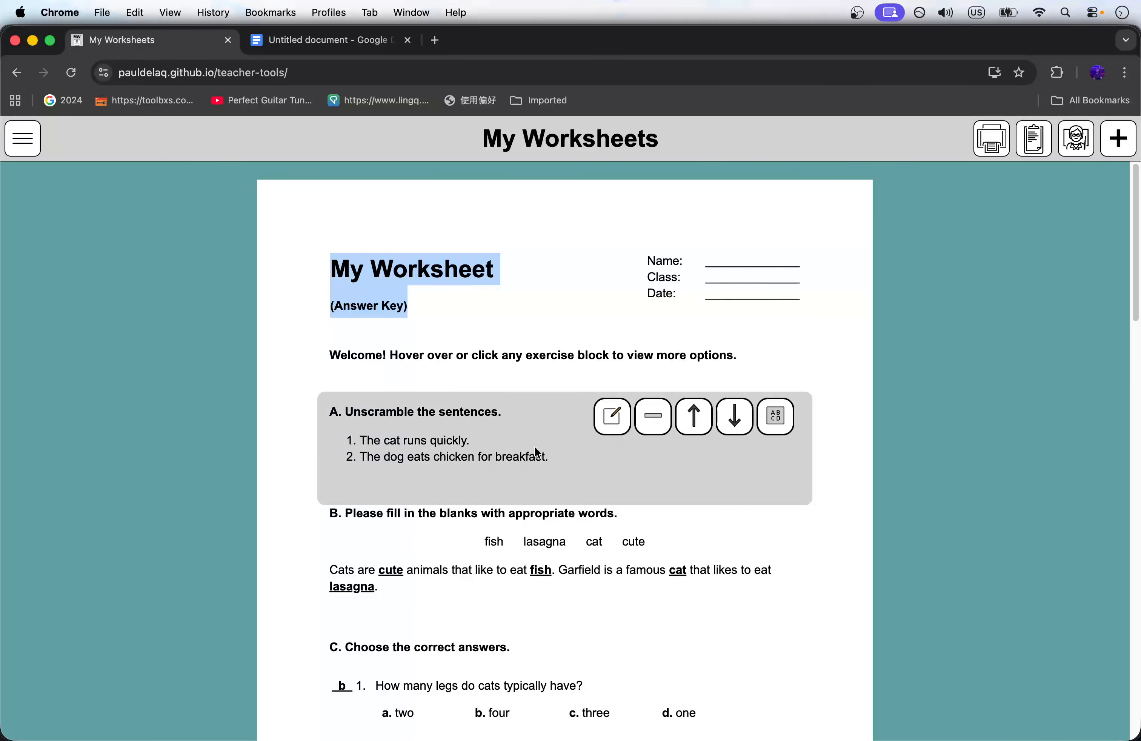
pyautogui.scroll(-3, 550, 441)
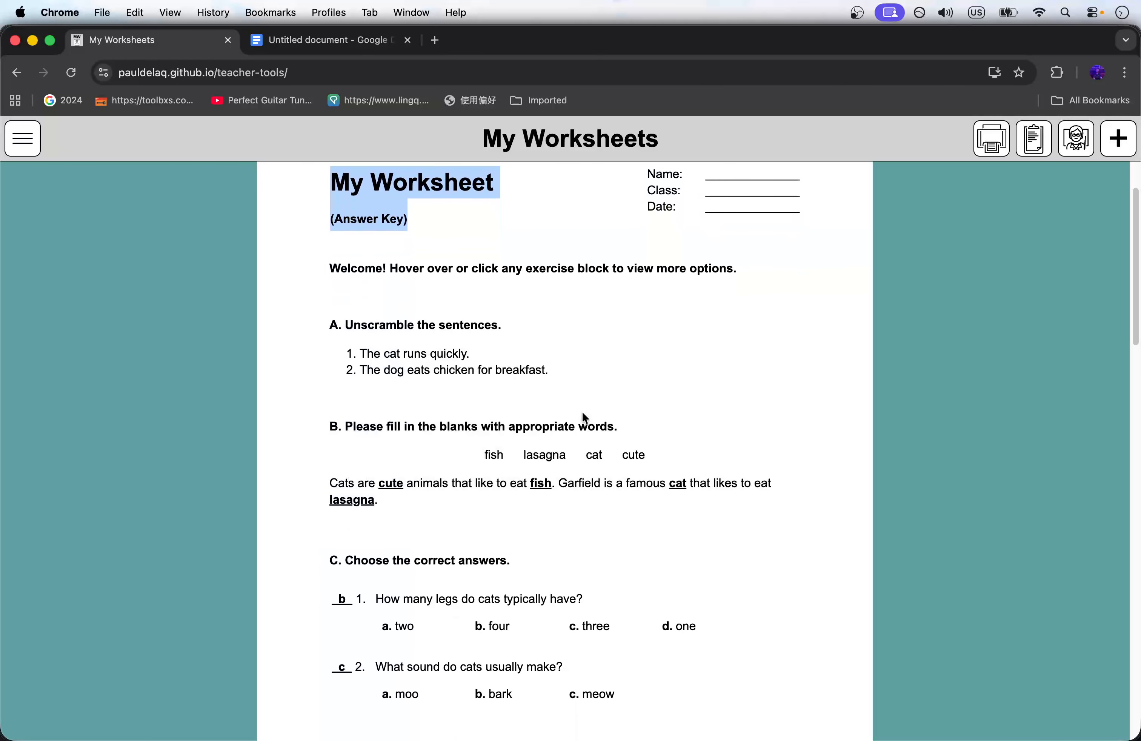
pyautogui.scroll(-5, 584, 411)
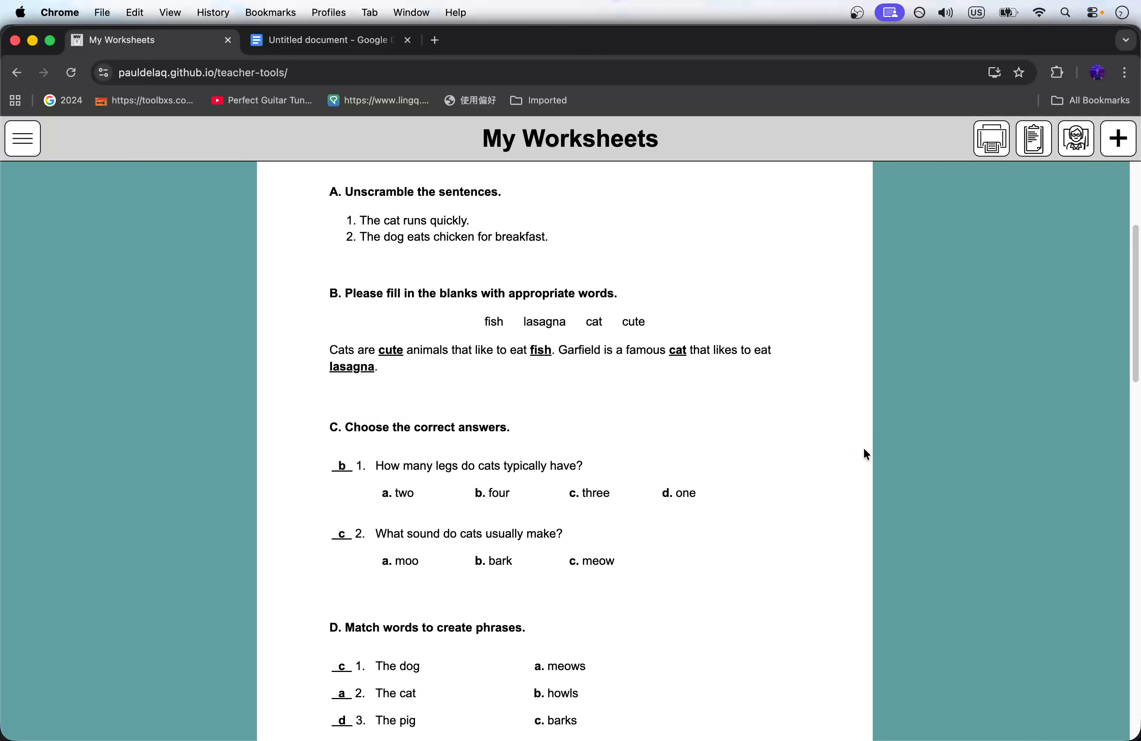
pyautogui.scroll(-3, 864, 454)
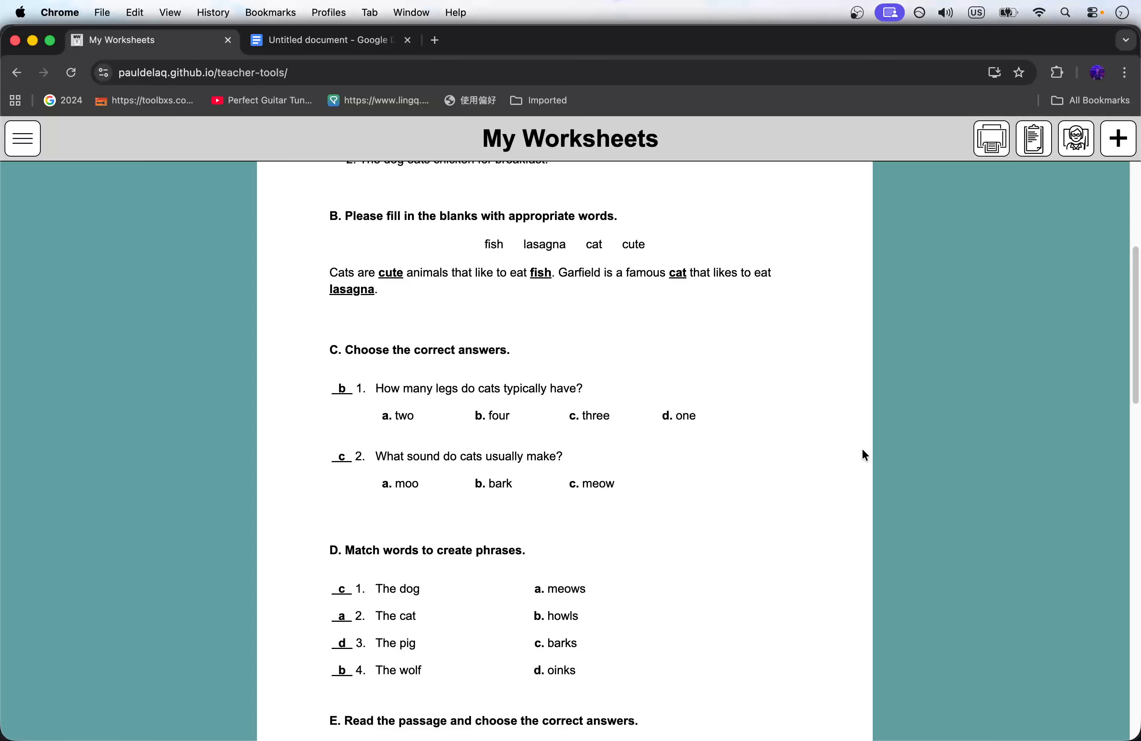
pyautogui.moveTo(434, 261)
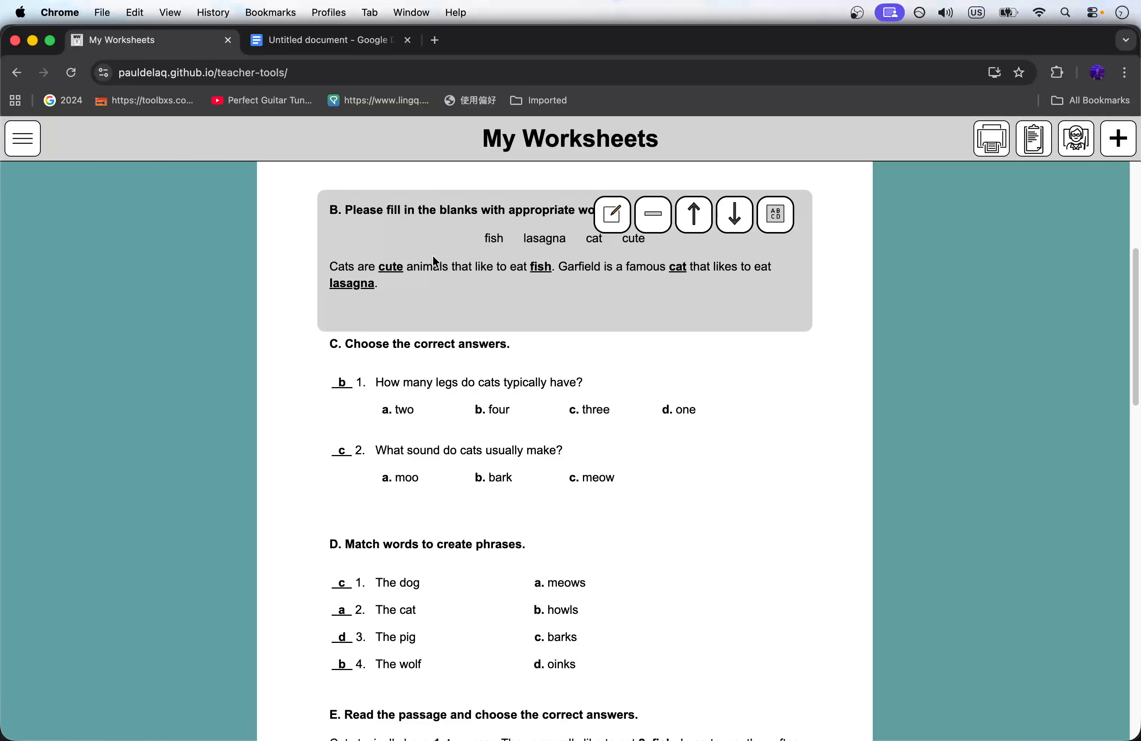
pyautogui.moveTo(464, 438)
pyautogui.scroll(6, 1005, 294)
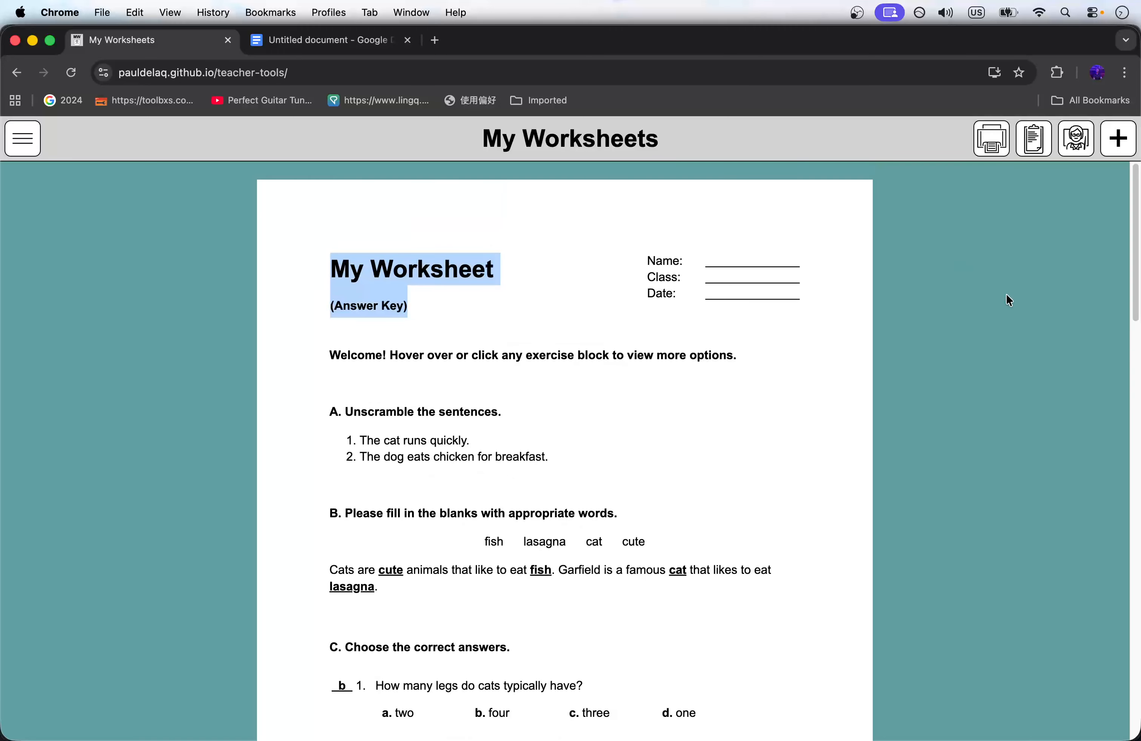
pyautogui.click(1077, 149)
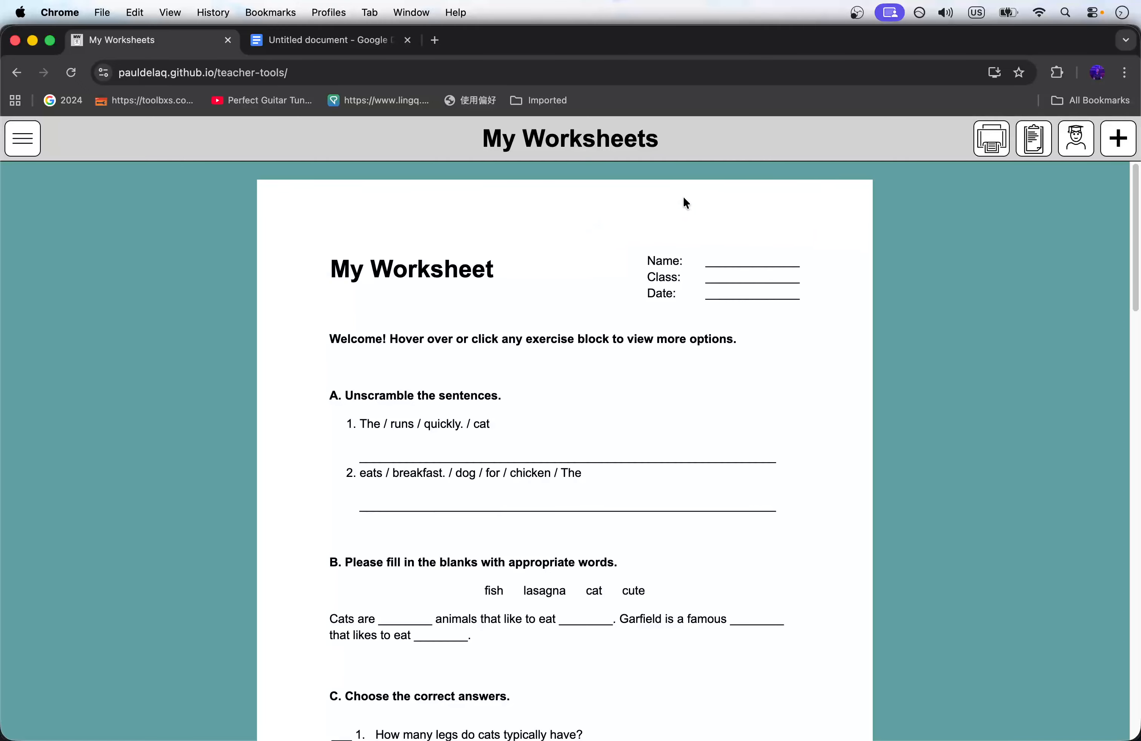
# Step: Create a new blank worksheet, replacing the current template worksheet
pyautogui.click(21, 139)
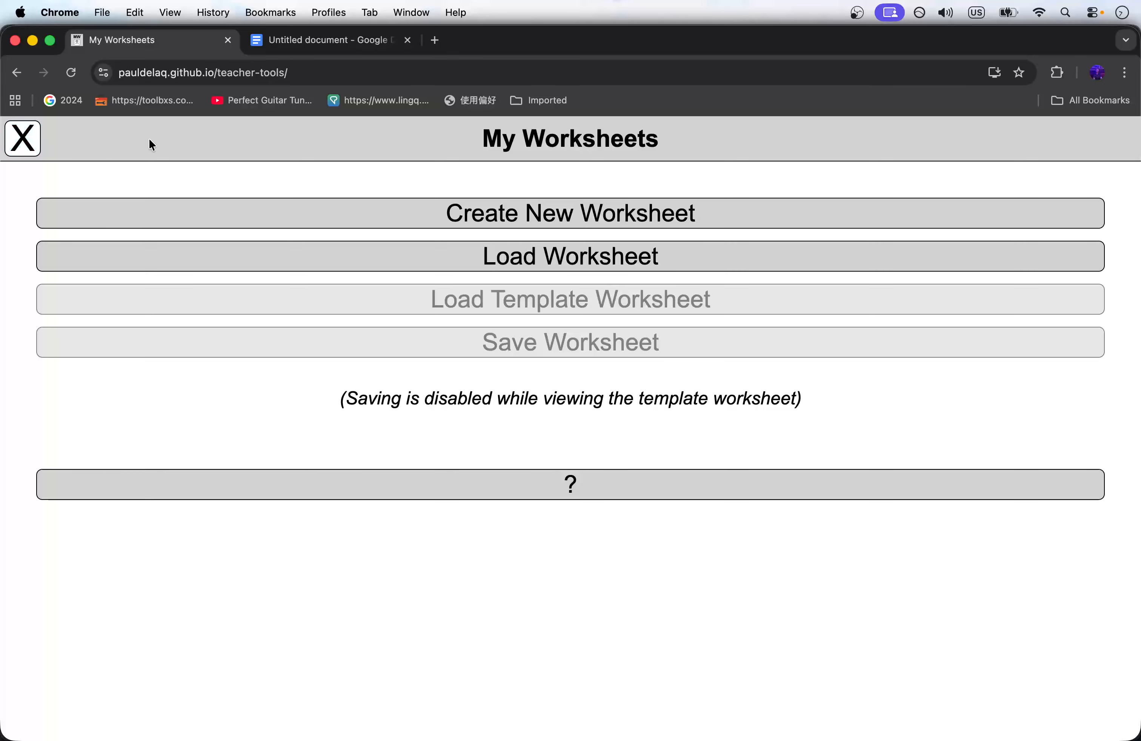
pyautogui.click(599, 216)
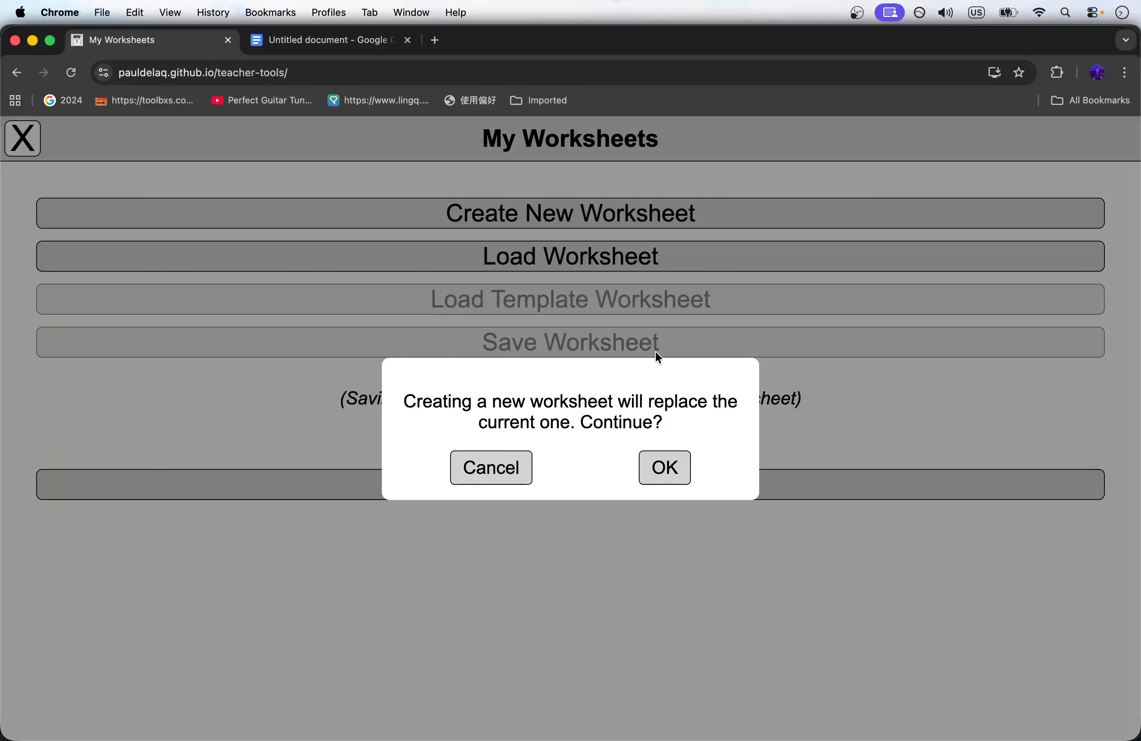
pyautogui.click(665, 468)
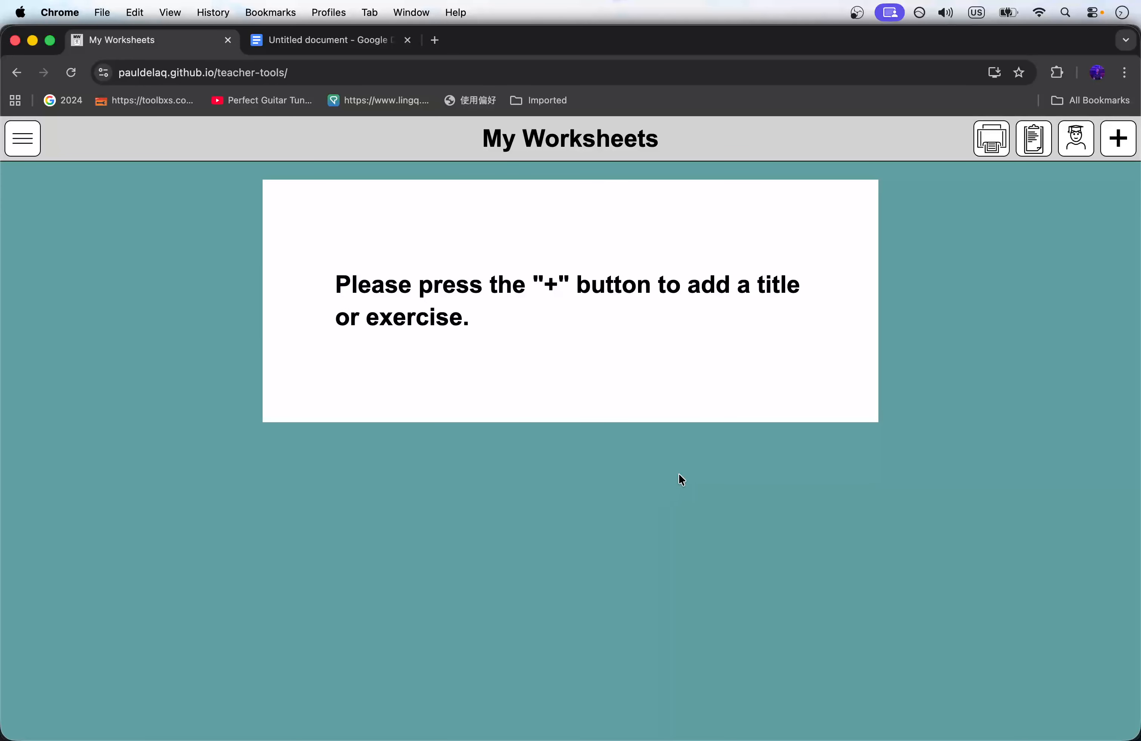
# Step: Browse the available content types and start creating a Cloze Test exercise on the blank worksheet
pyautogui.click(1120, 139)
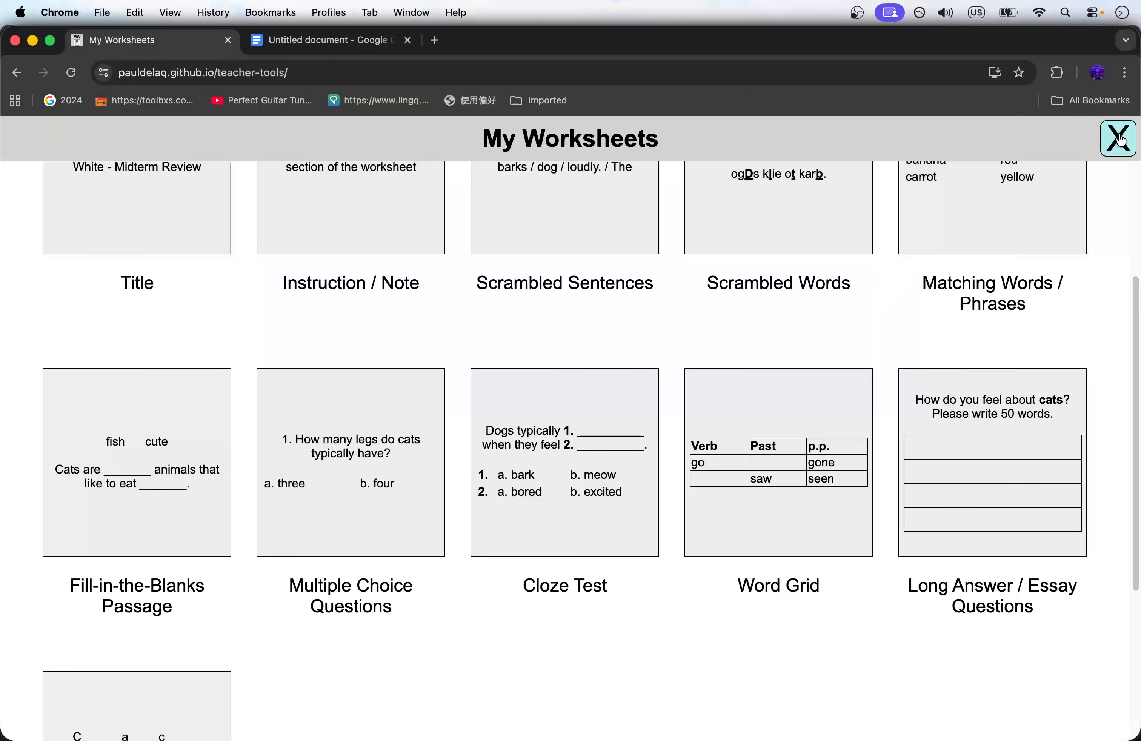
pyautogui.moveTo(1129, 318); pyautogui.dragTo(1134, 198)
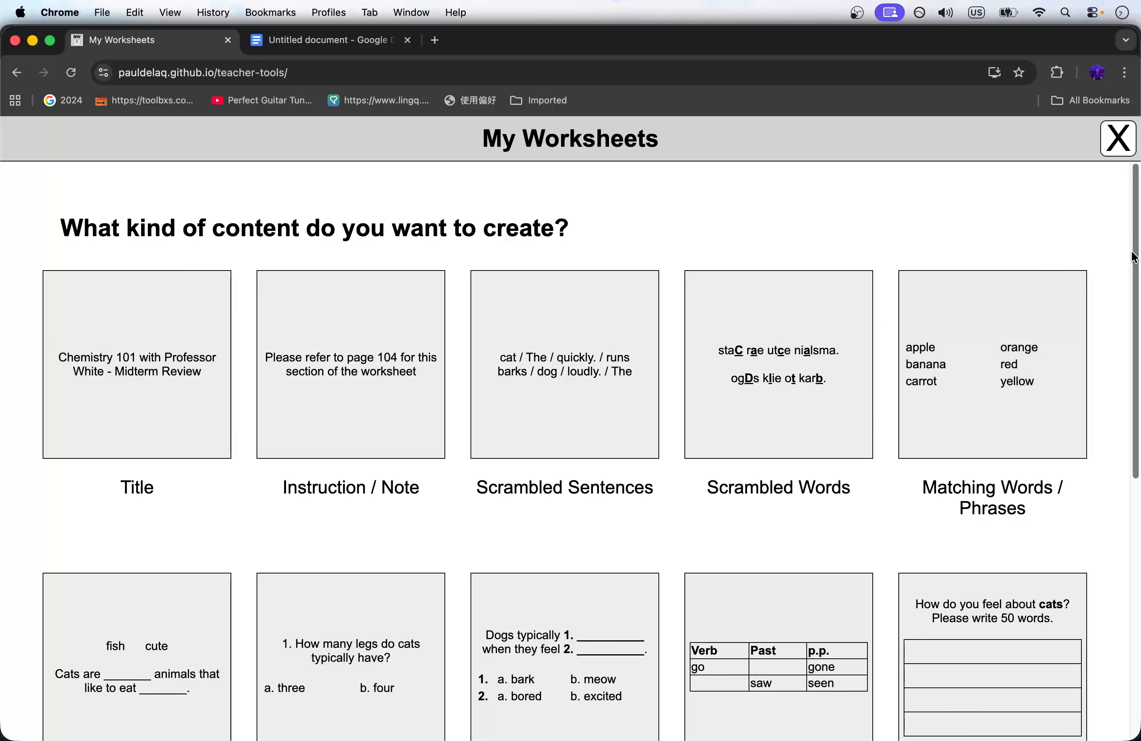
pyautogui.moveTo(1133, 253); pyautogui.dragTo(1115, 234)
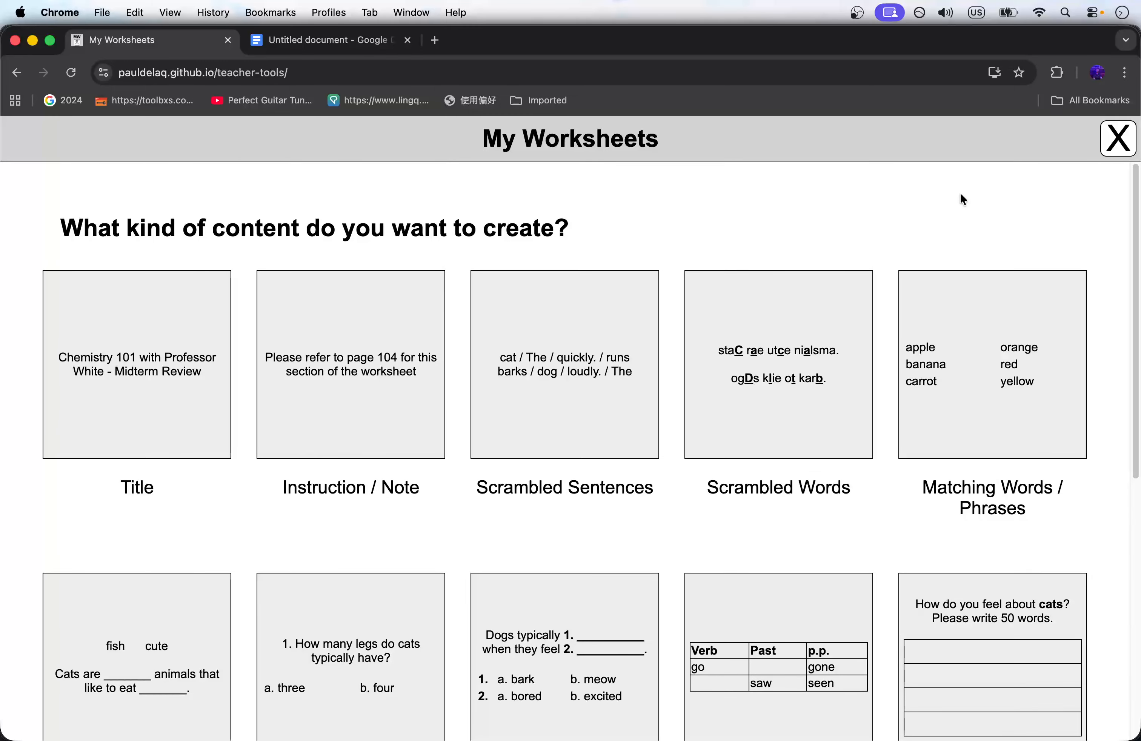
pyautogui.scroll(-3, 763, 196)
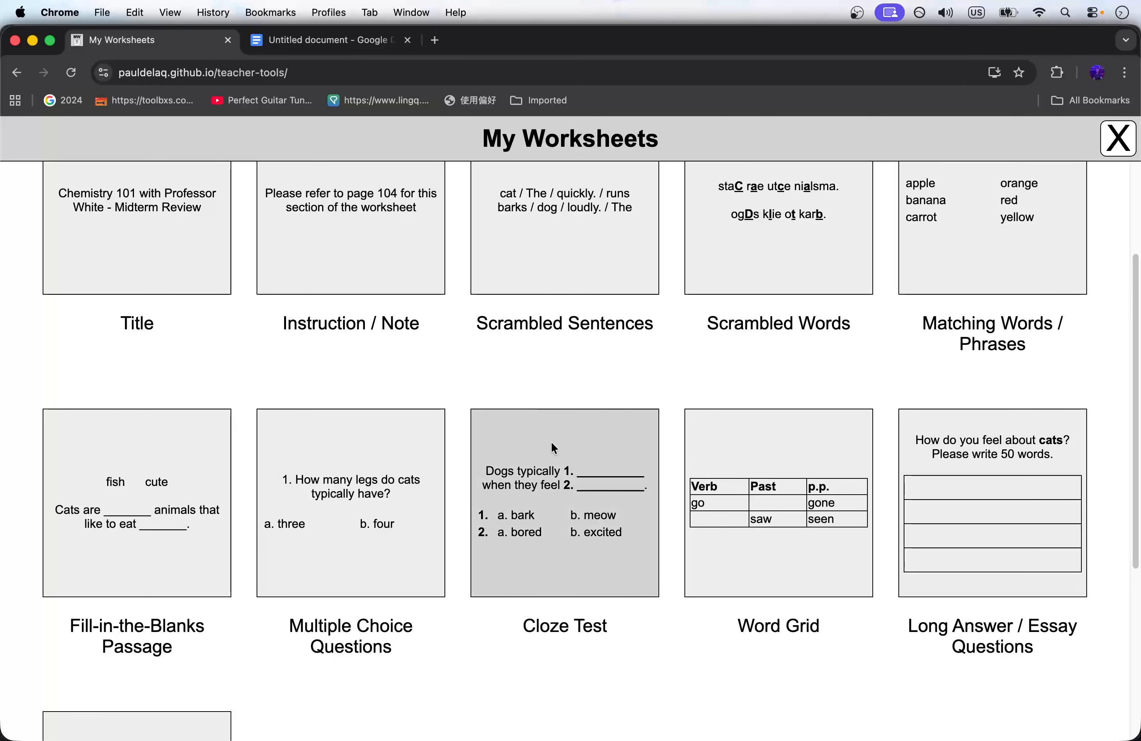
pyautogui.click(552, 439)
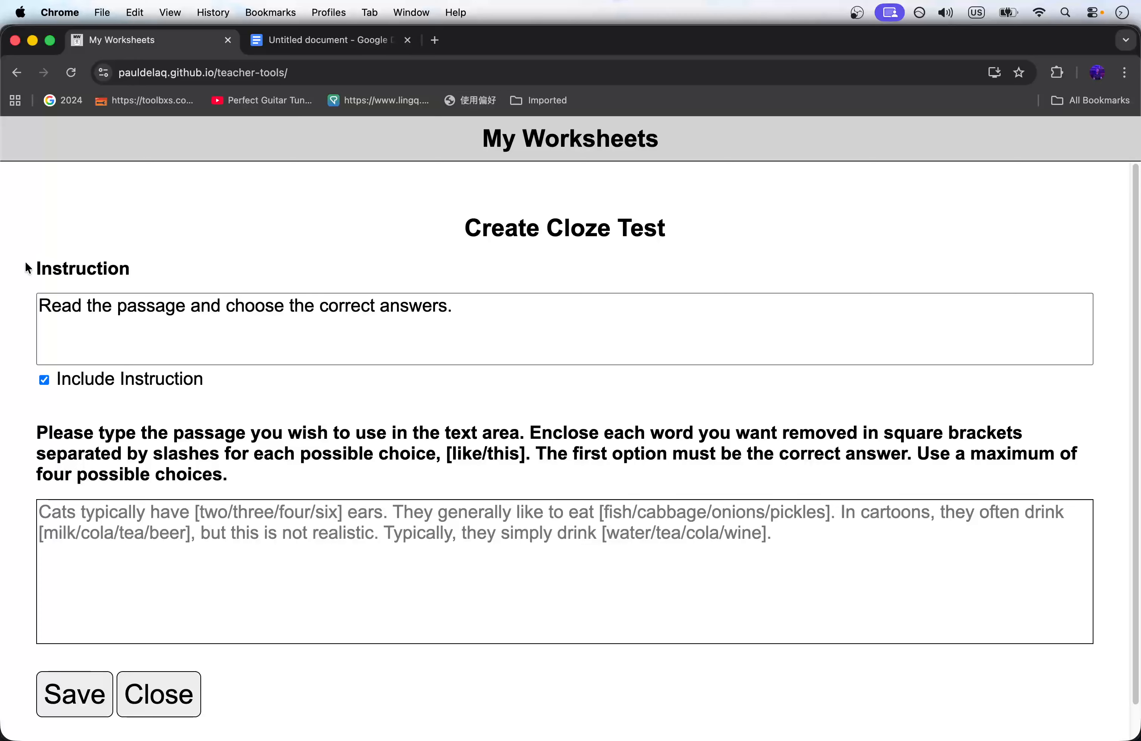
# Step: Highlight the instruction heading and default text, and toggle Include Instruction off and back on
pyautogui.moveTo(29, 268); pyautogui.dragTo(204, 264)
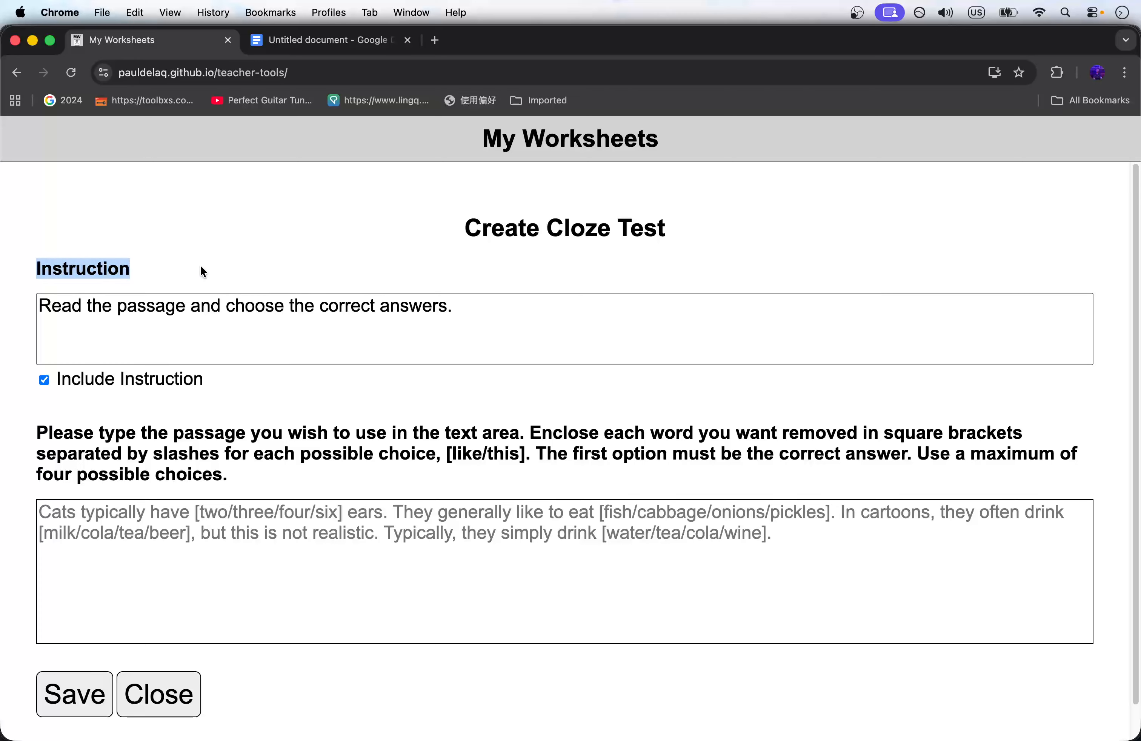
pyautogui.click(246, 256)
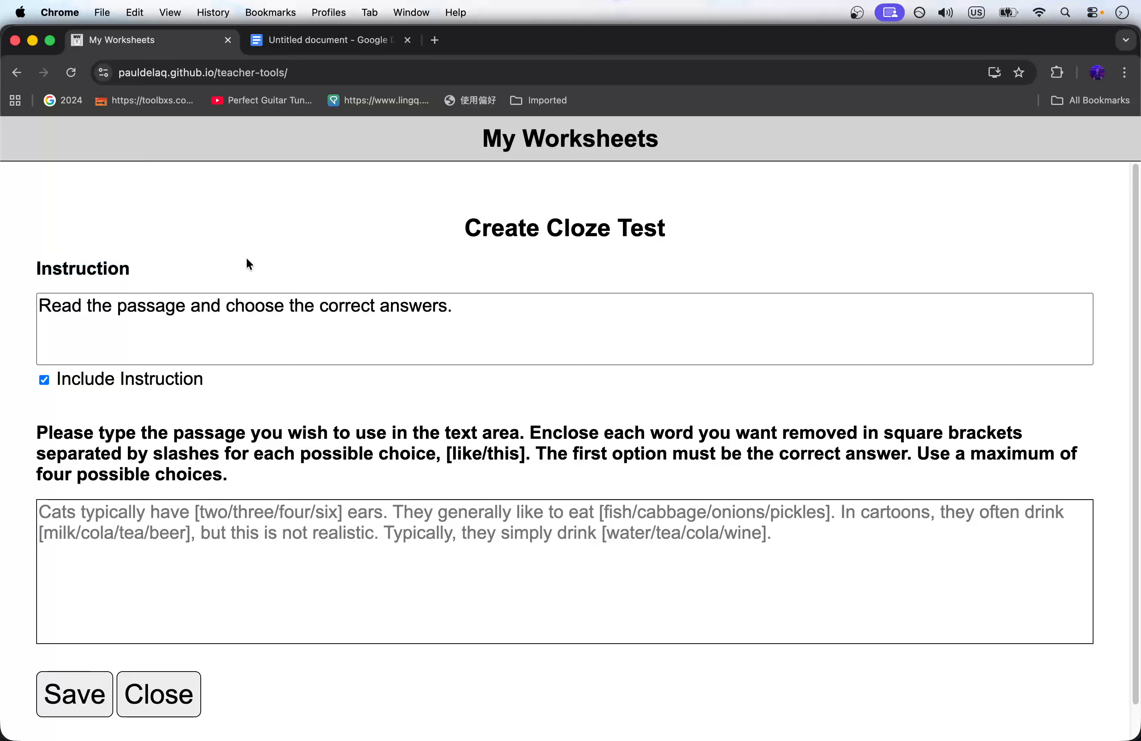
pyautogui.moveTo(514, 308); pyautogui.dragTo(5, 307)
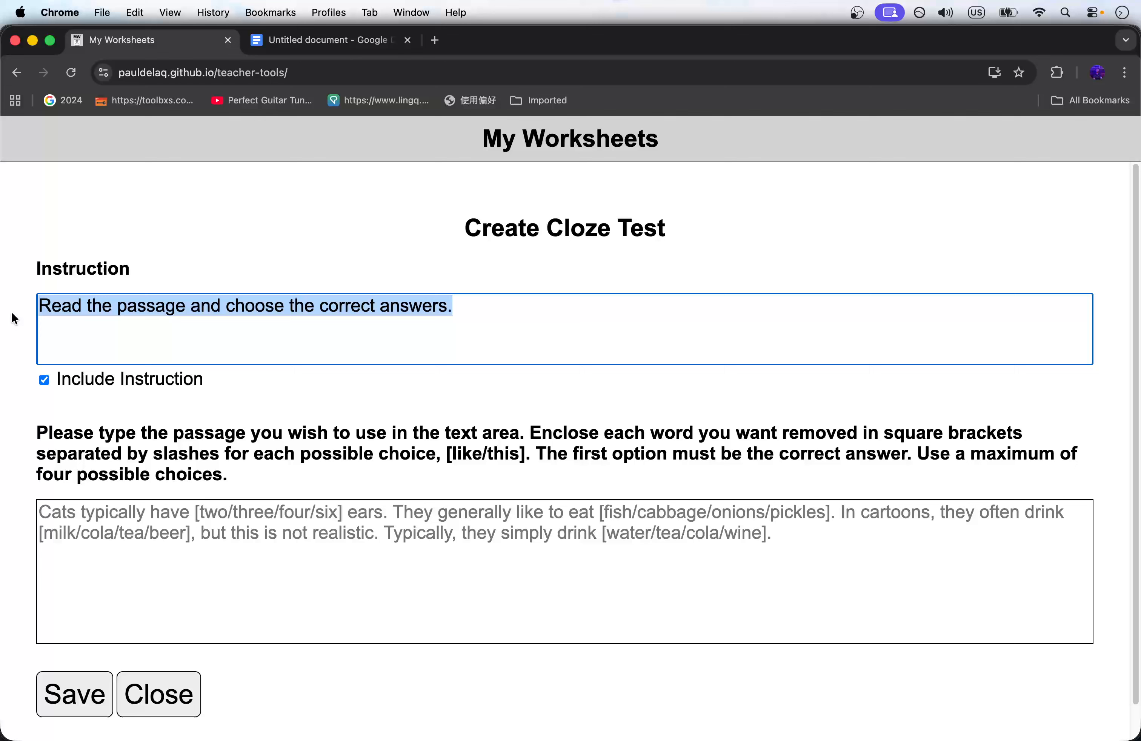
pyautogui.click(460, 321)
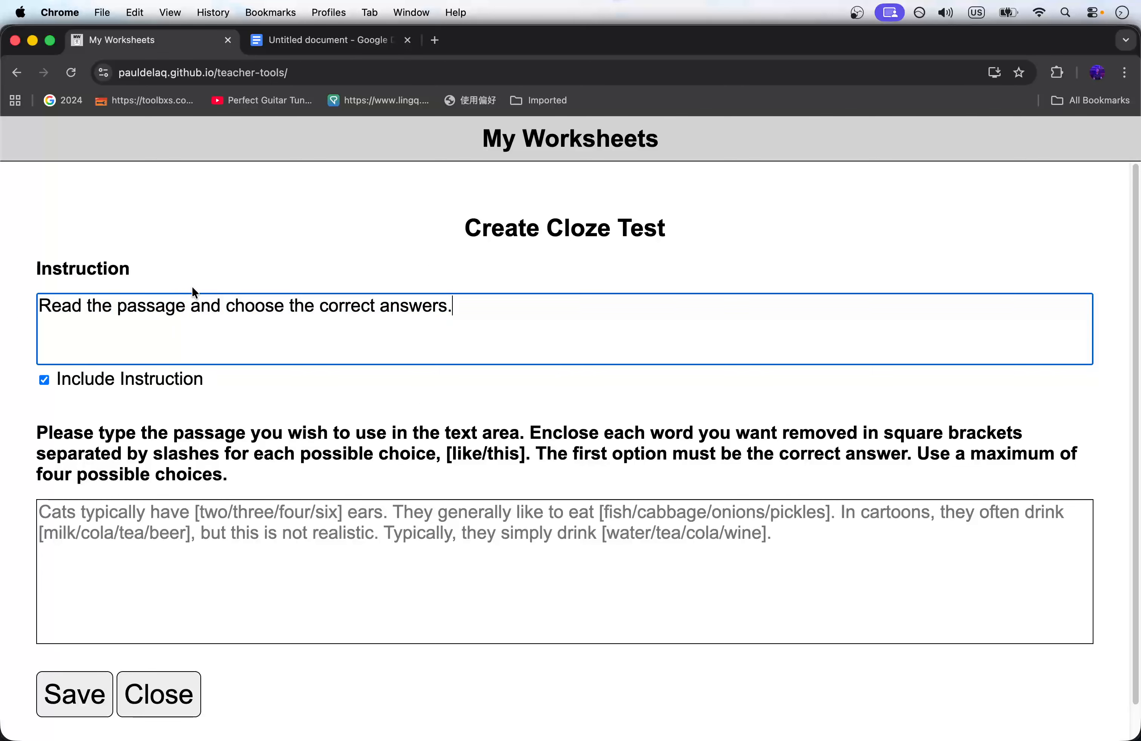
pyautogui.click(45, 379)
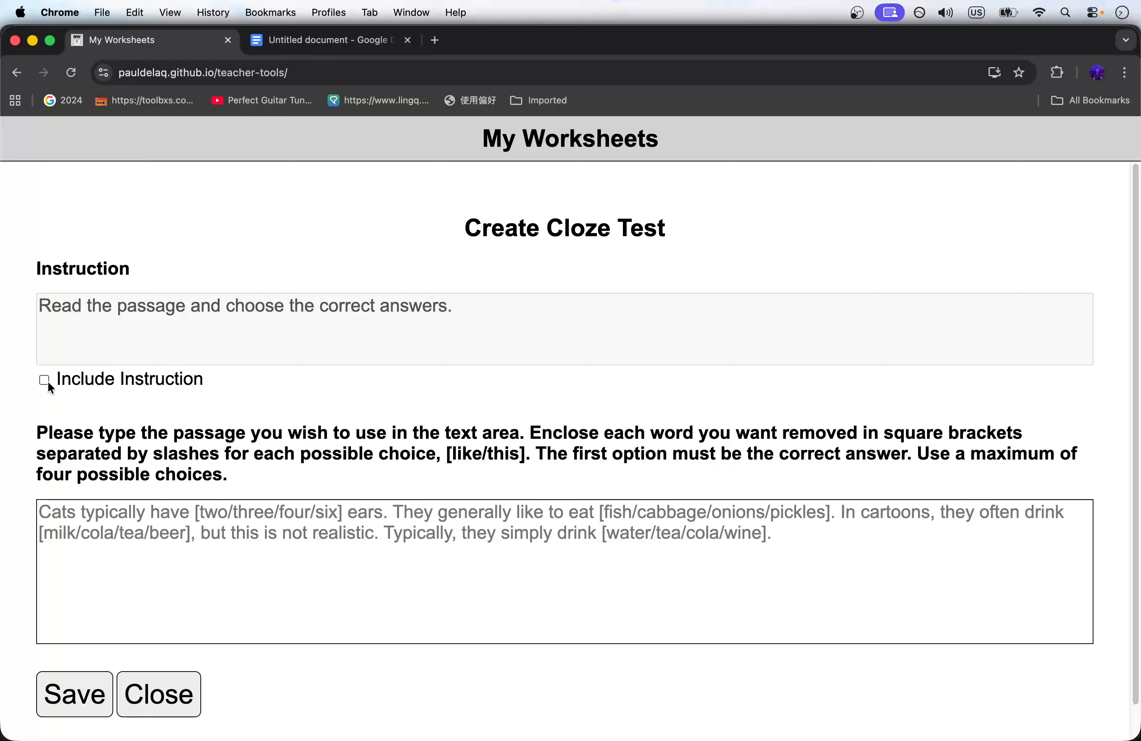
pyautogui.click(44, 380)
pyautogui.click(384, 335)
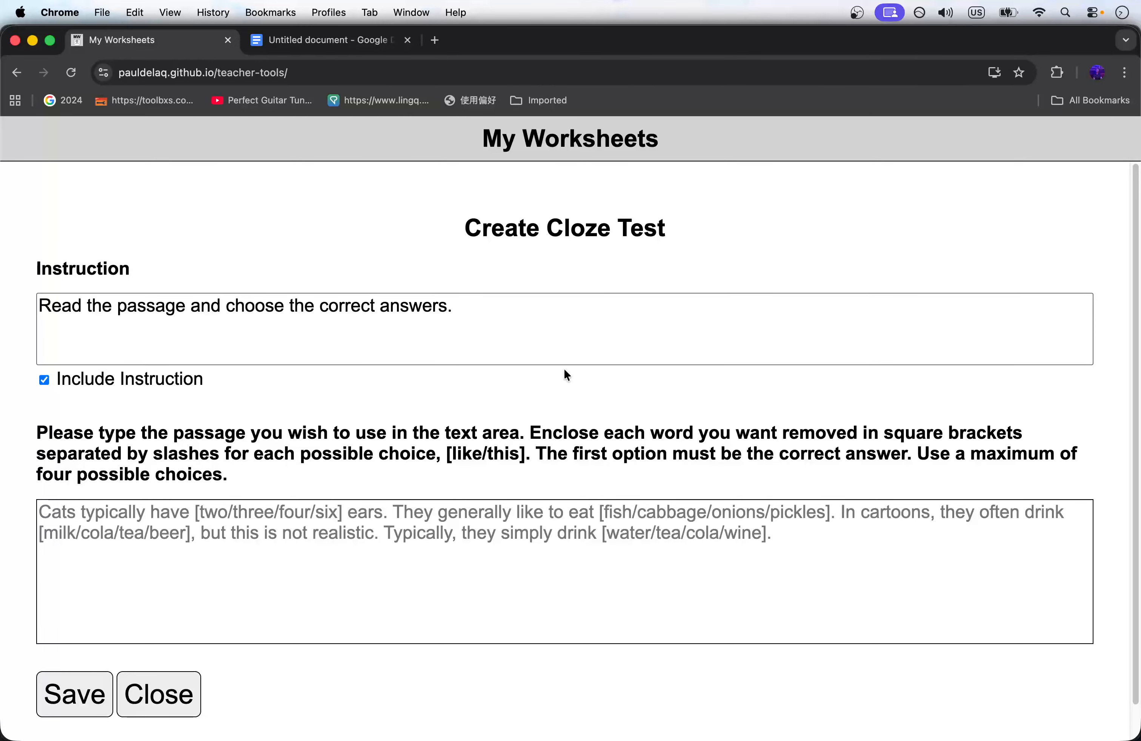
# Step: Review the passage guidance and highlight its [like/this] bracket example
pyautogui.scroll(-1, 601, 373)
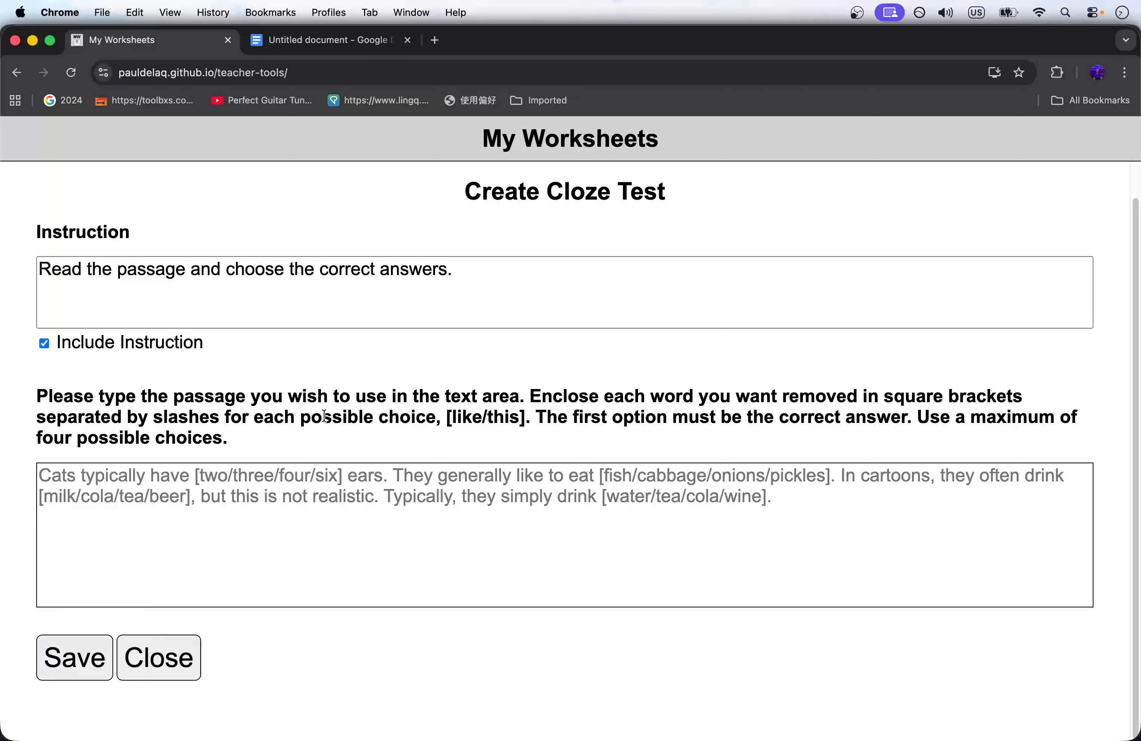
pyautogui.moveTo(448, 417); pyautogui.dragTo(524, 417)
pyautogui.click(579, 451)
# Step: Enter the first sentence of the cloze passage: "Humans have [ten/eight/seven/three] fingers."
pyautogui.click(325, 494)
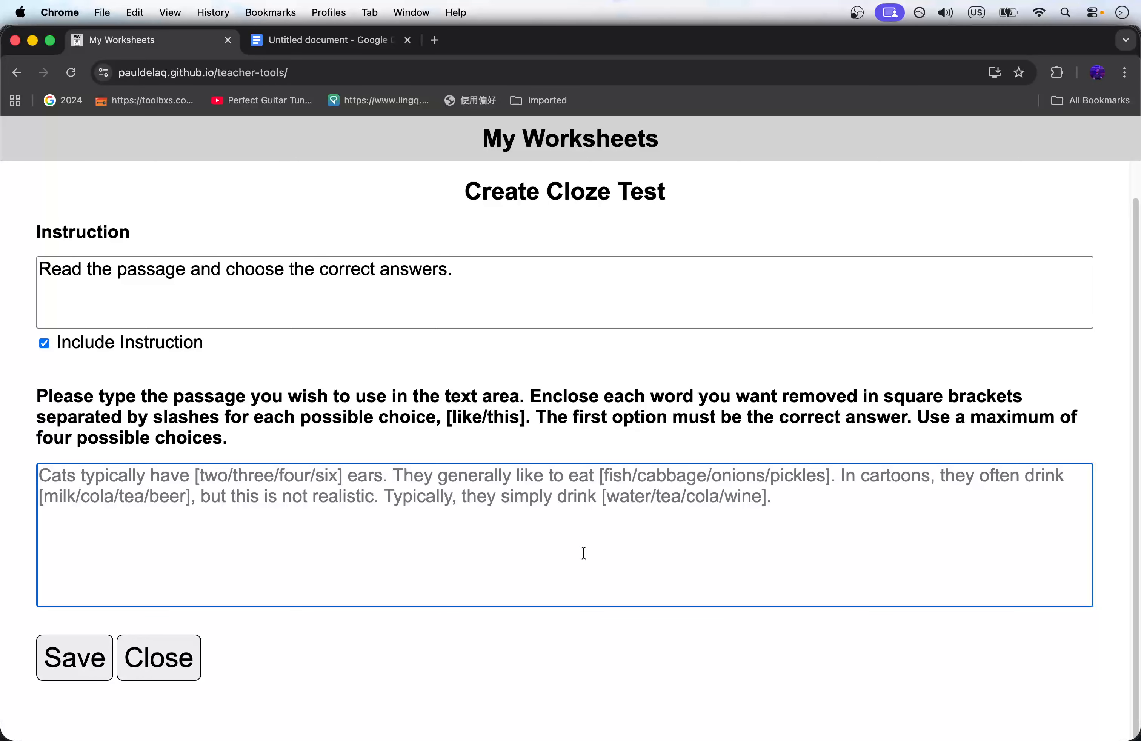
pyautogui.write('Humans ')
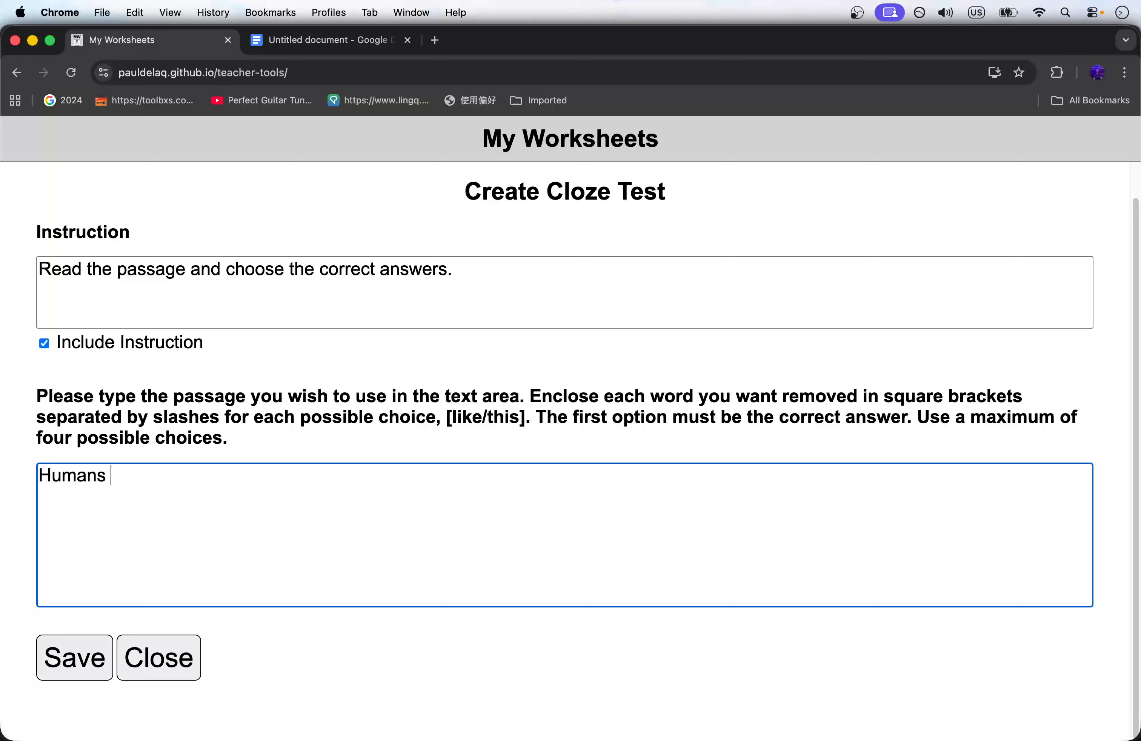
pyautogui.write('have [ten/eight')
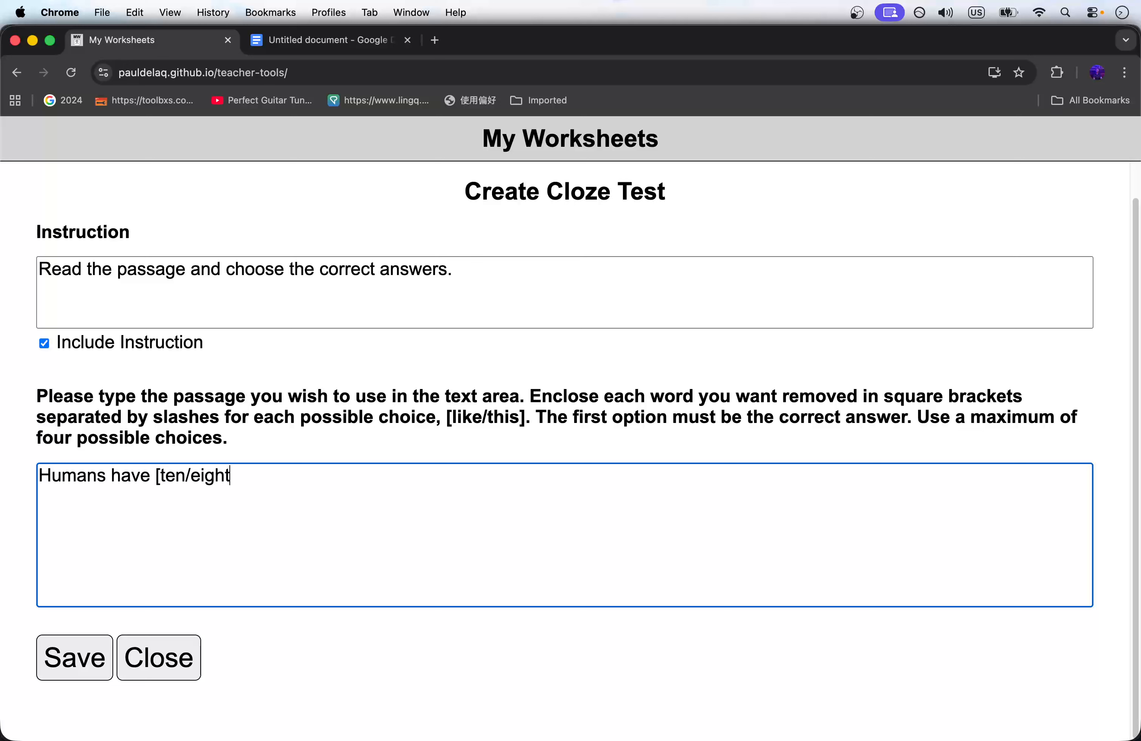
pyautogui.write('/seven/th')
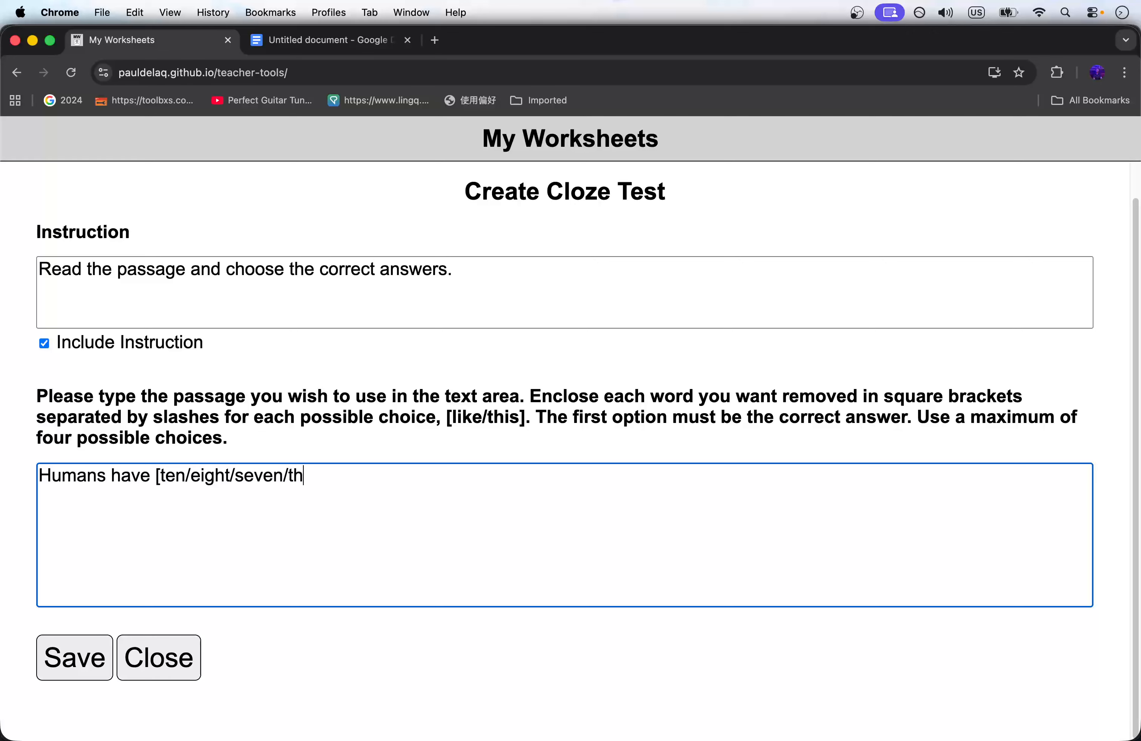
pyautogui.write('ree] fingers')
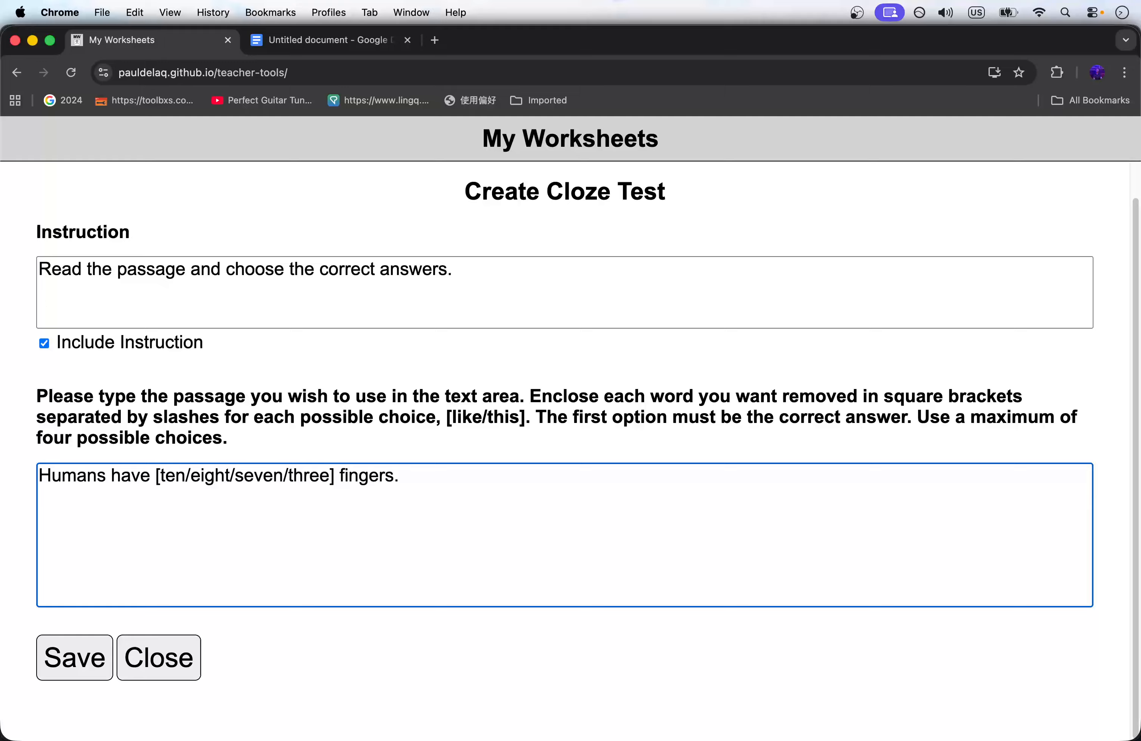
# Step: Add the sentence "Humans have [two/three/four/seven] ears." to the passage, then save the cloze test and close its editor
pyautogui.write('. Humans have [')
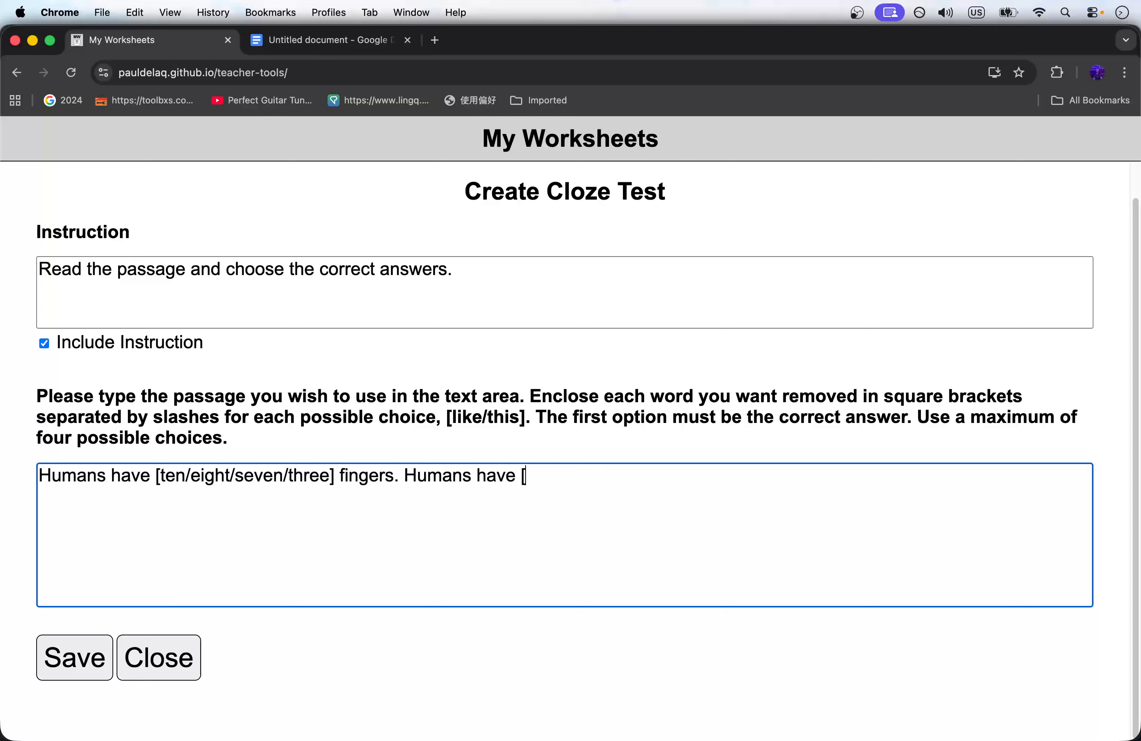
pyautogui.write('two/three/four/seven')
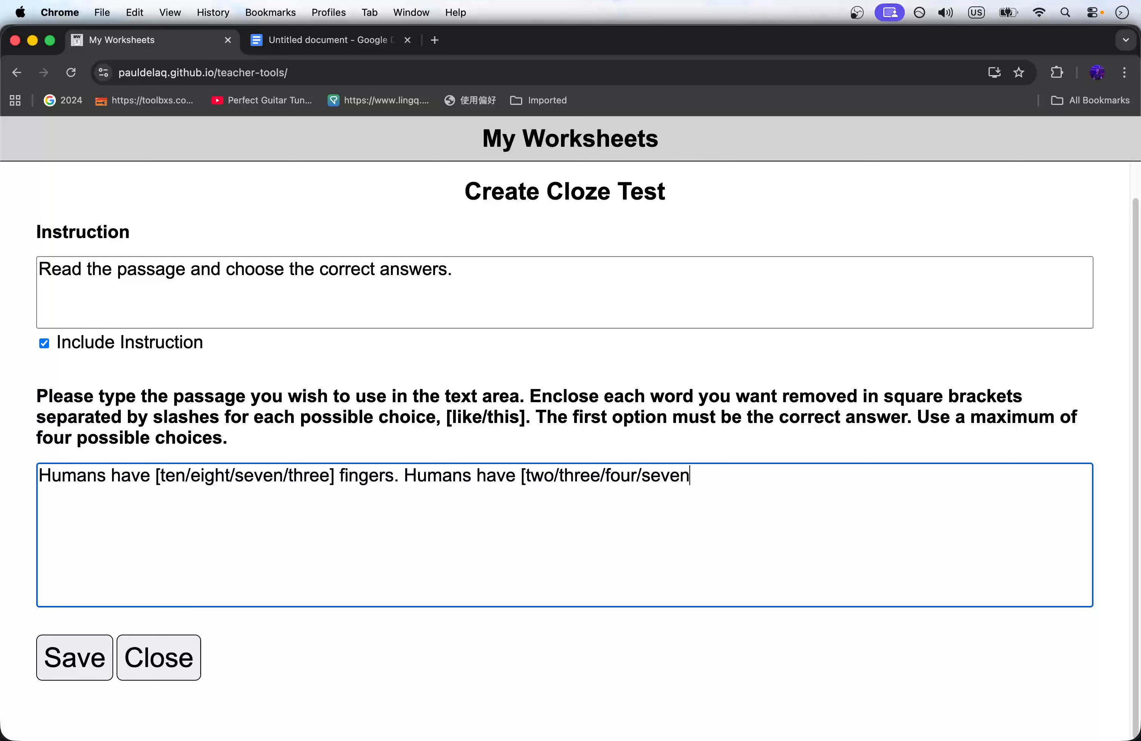
pyautogui.write('] ears.')
pyautogui.click(86, 665)
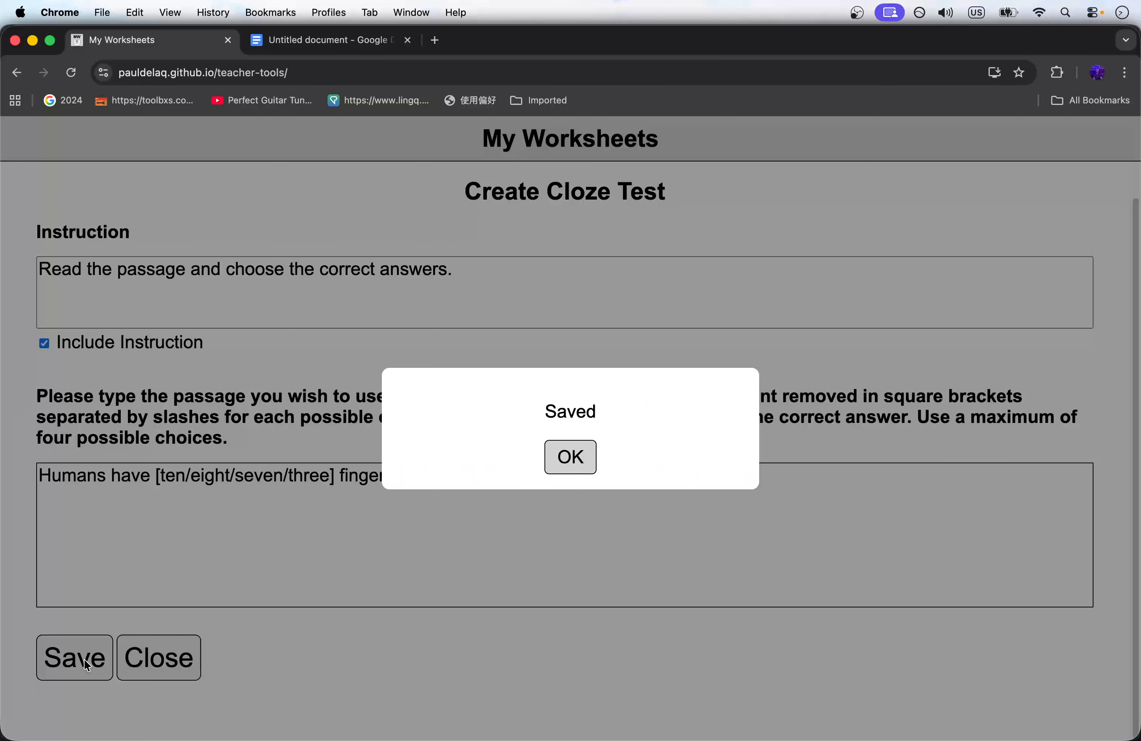
pyautogui.click(587, 455)
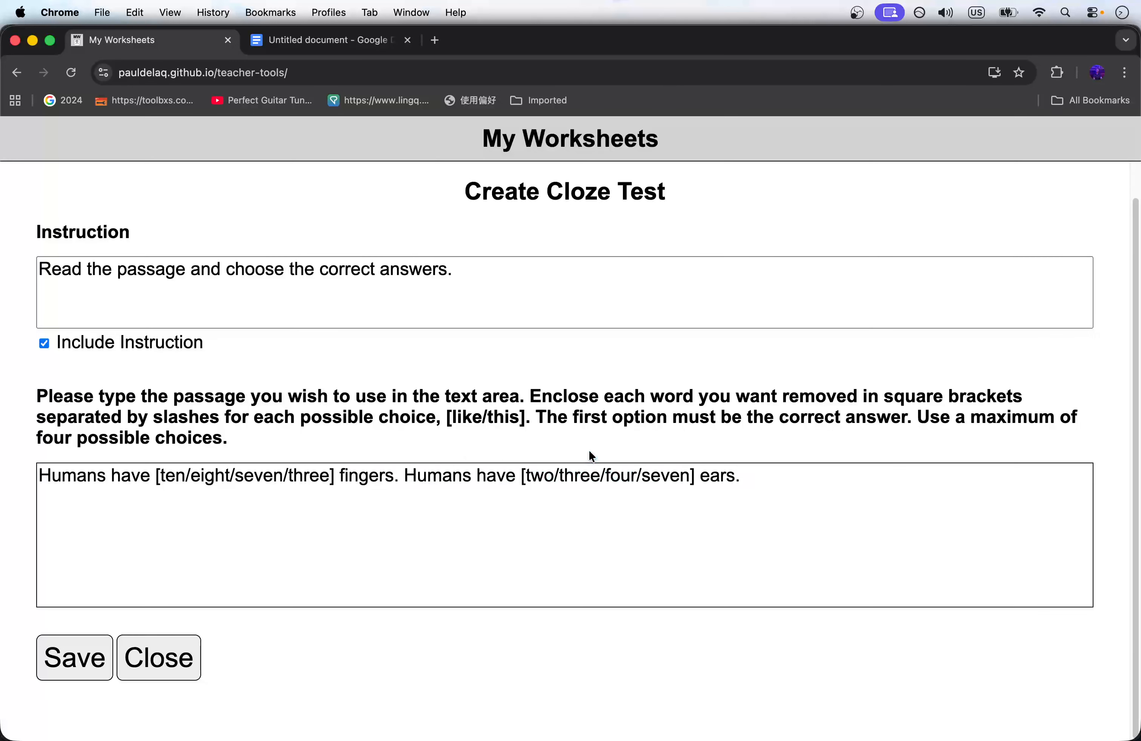
pyautogui.click(176, 657)
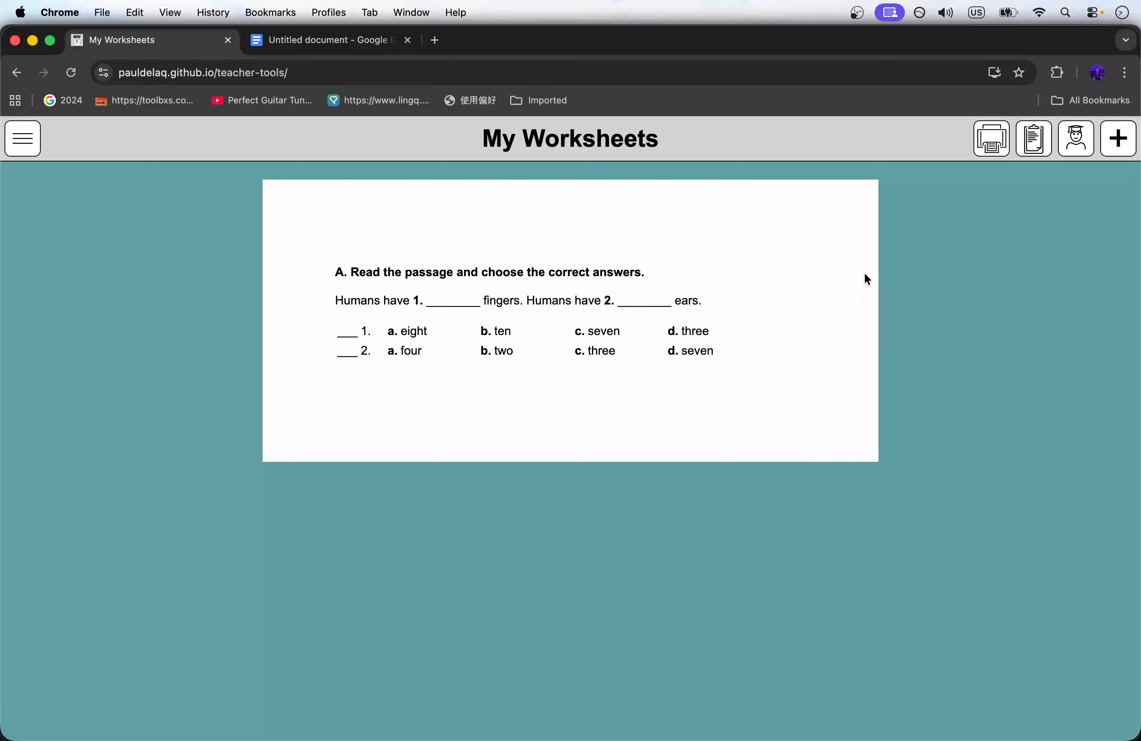
# Step: Display the answer key version of the worksheet and review the cloze test answers
pyautogui.click(1077, 137)
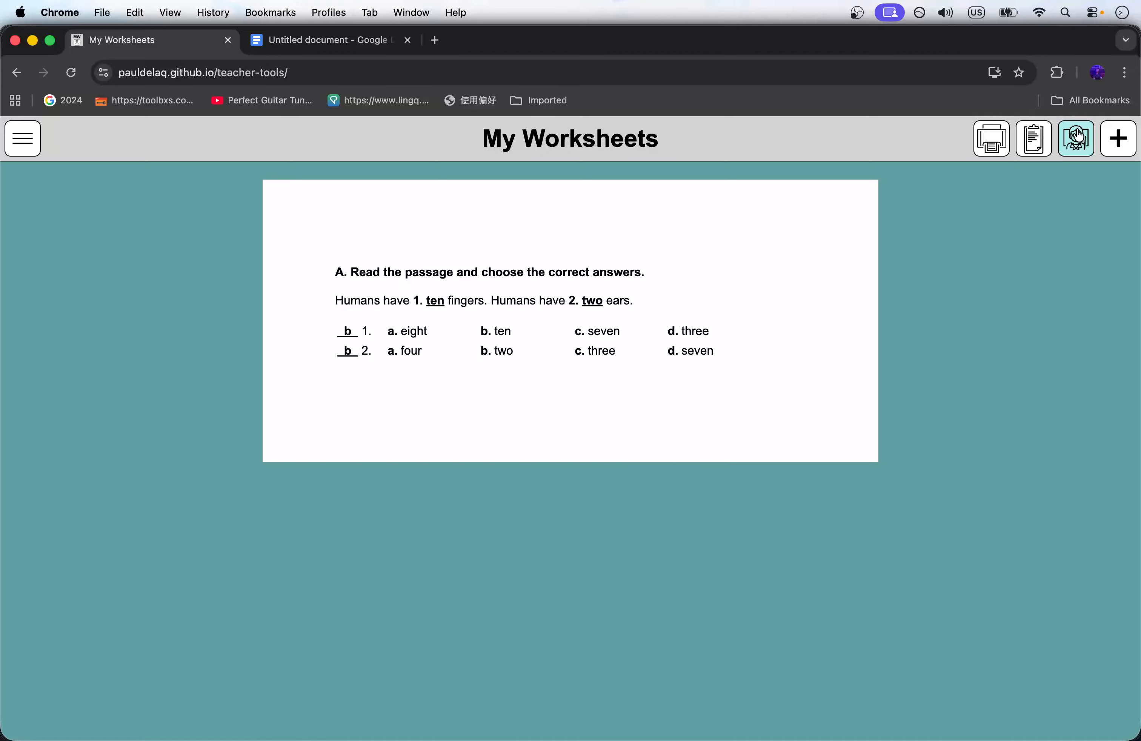
pyautogui.moveTo(579, 344)
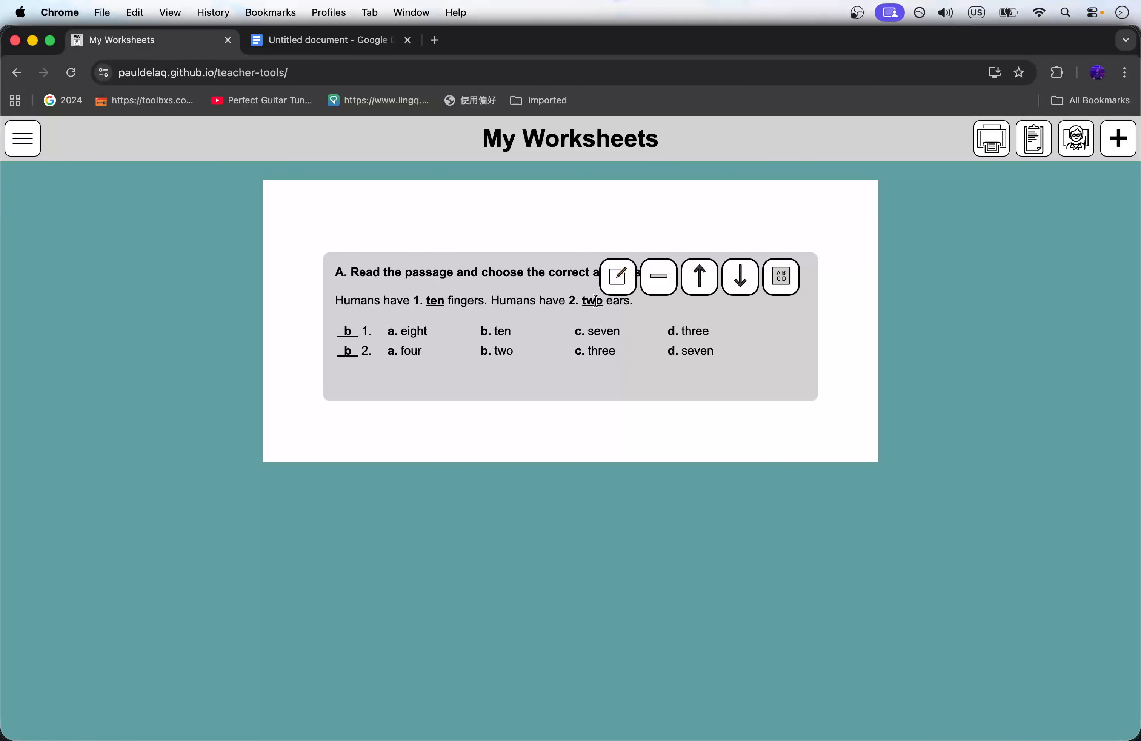
# Step: Edit the cloze passage so both sentences begin with "All humans", then save the exercise and close its editor
pyautogui.click(618, 277)
pyautogui.moveTo(50, 475); pyautogui.dragTo(15, 475)
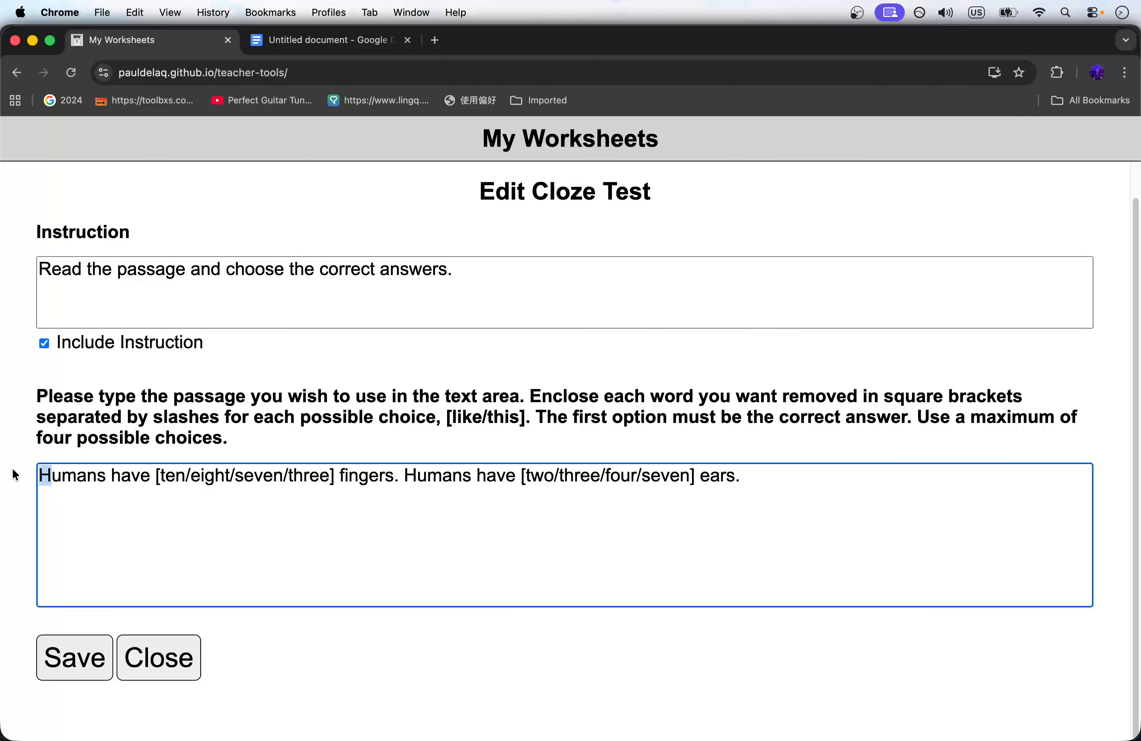
pyautogui.write('All h')
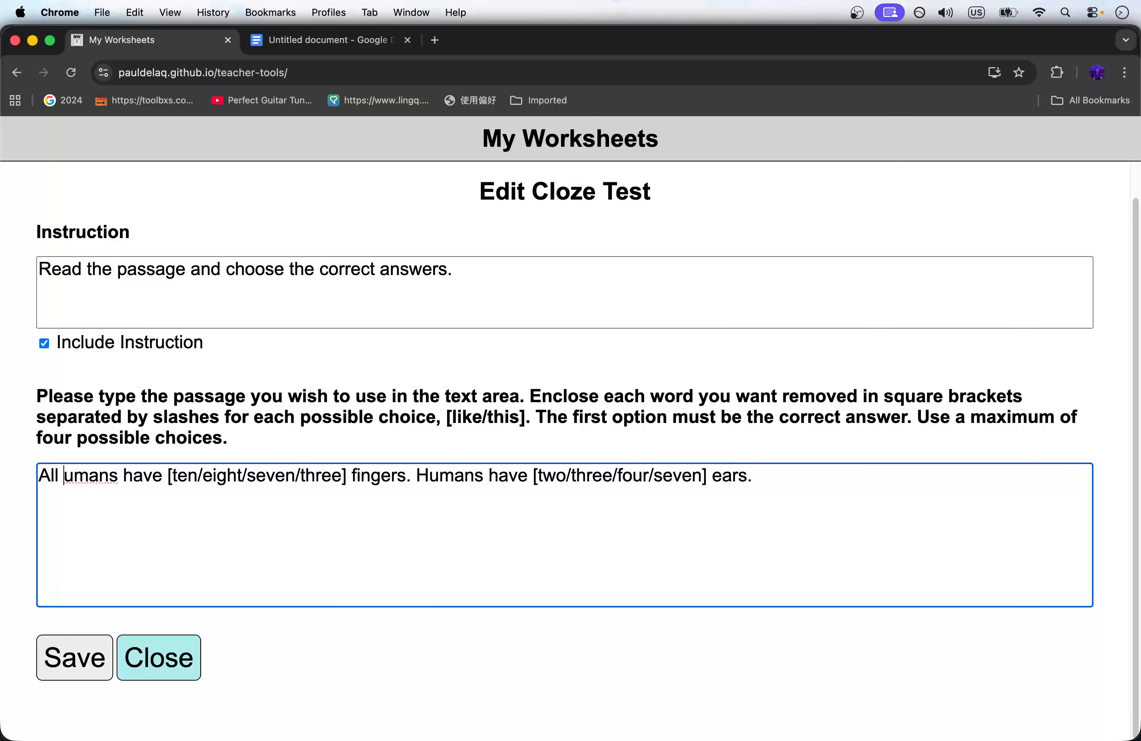
pyautogui.moveTo(439, 475); pyautogui.dragTo(426, 476)
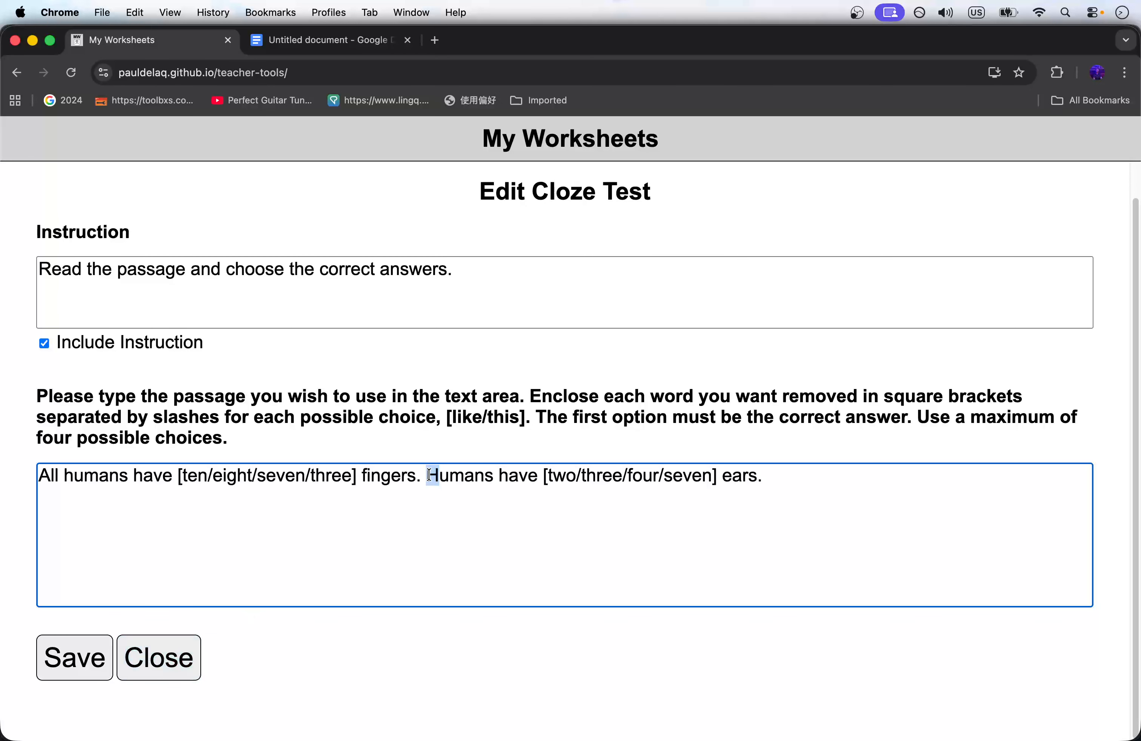
pyautogui.write('All h')
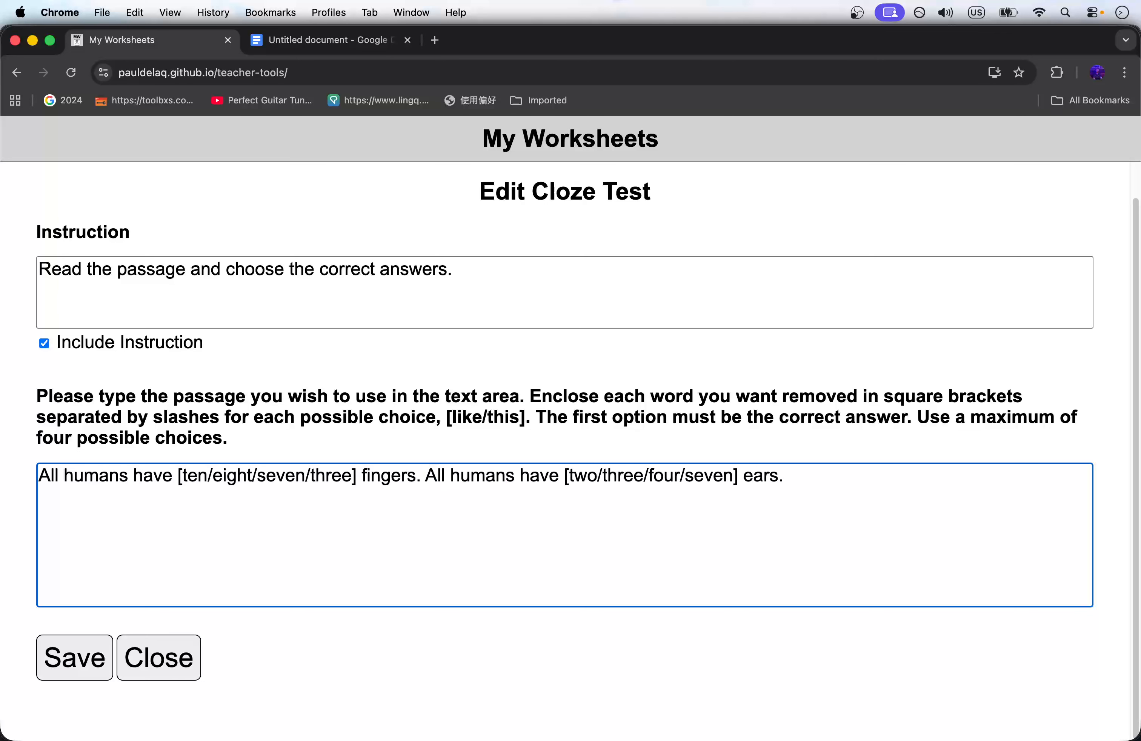
pyautogui.click(905, 478)
pyautogui.click(68, 660)
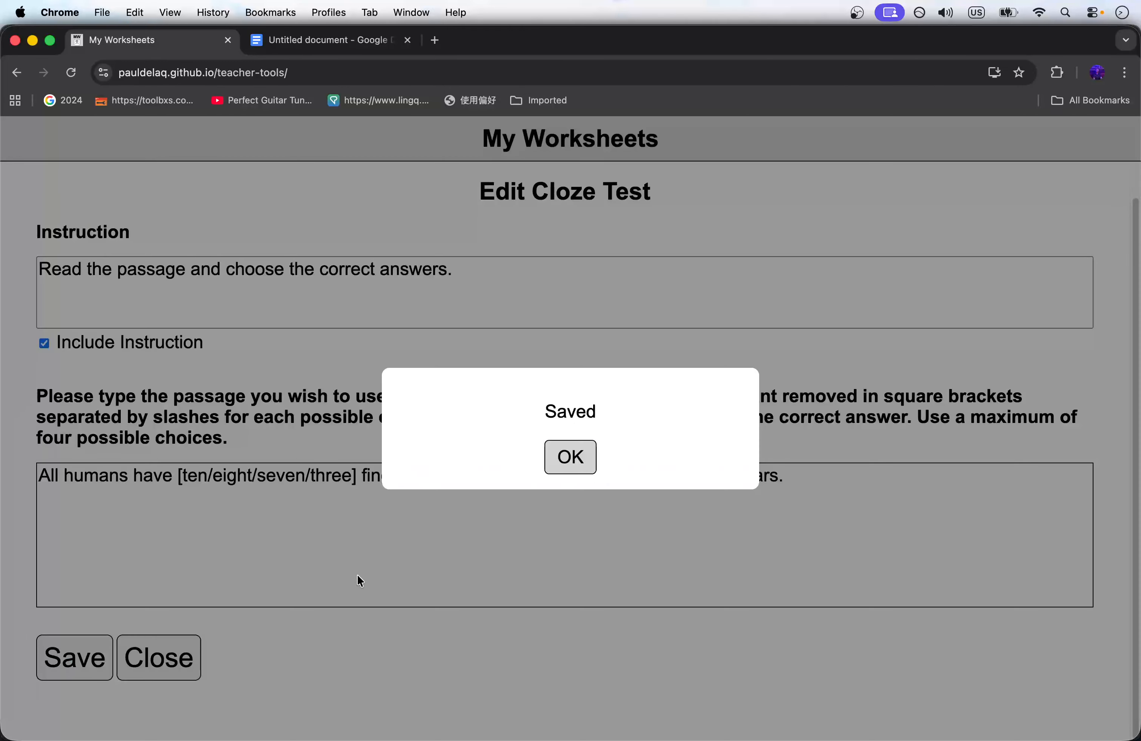
pyautogui.click(567, 458)
pyautogui.click(178, 659)
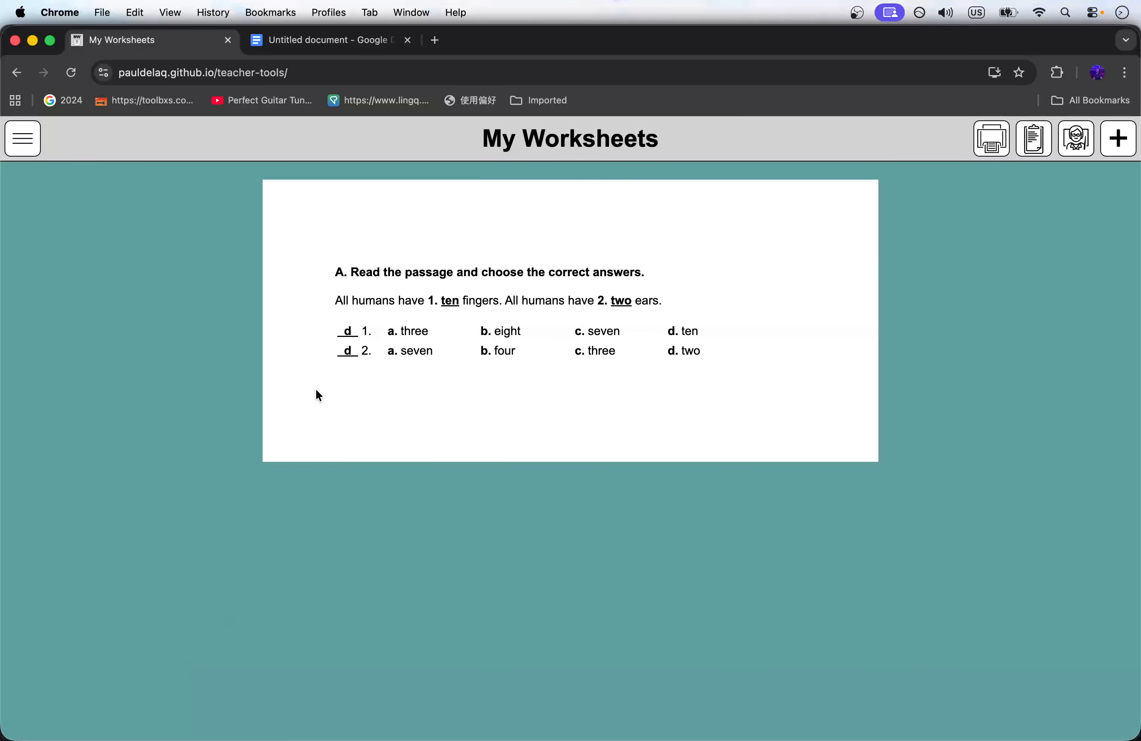
# Step: Save the worksheet as "my worksheet.json" in the Documents folder, replacing the existing file
pyautogui.moveTo(331, 332)
pyautogui.moveTo(779, 279)
pyautogui.click(21, 140)
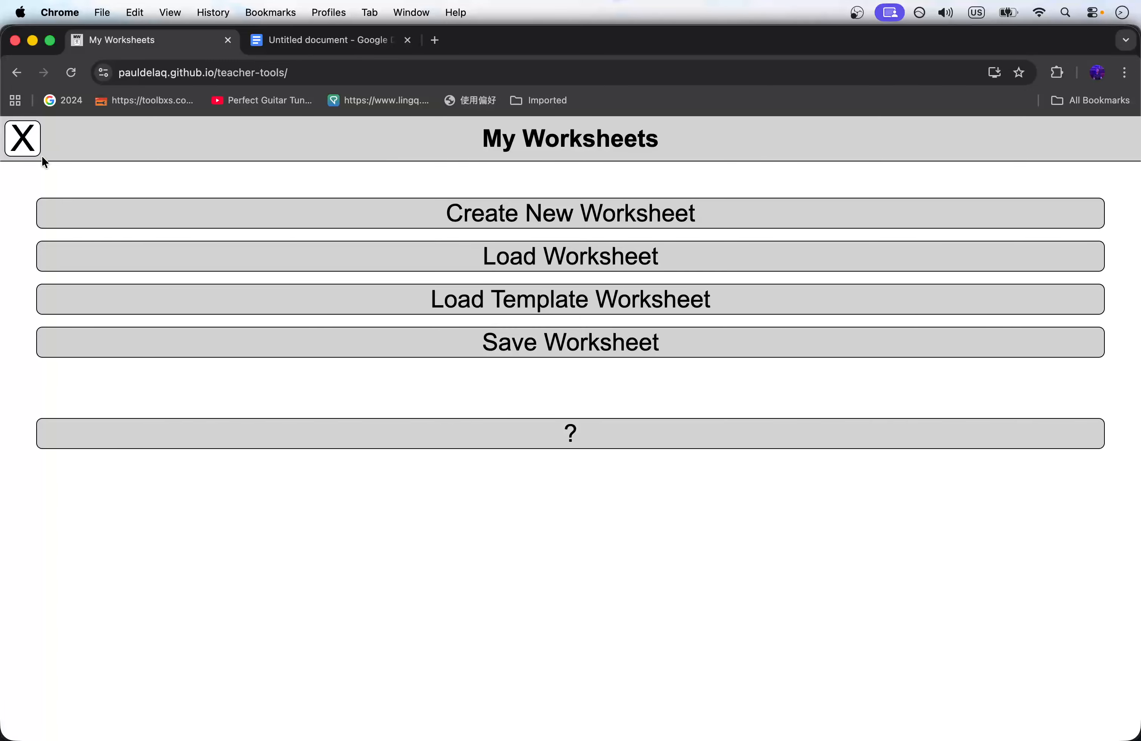
pyautogui.click(572, 345)
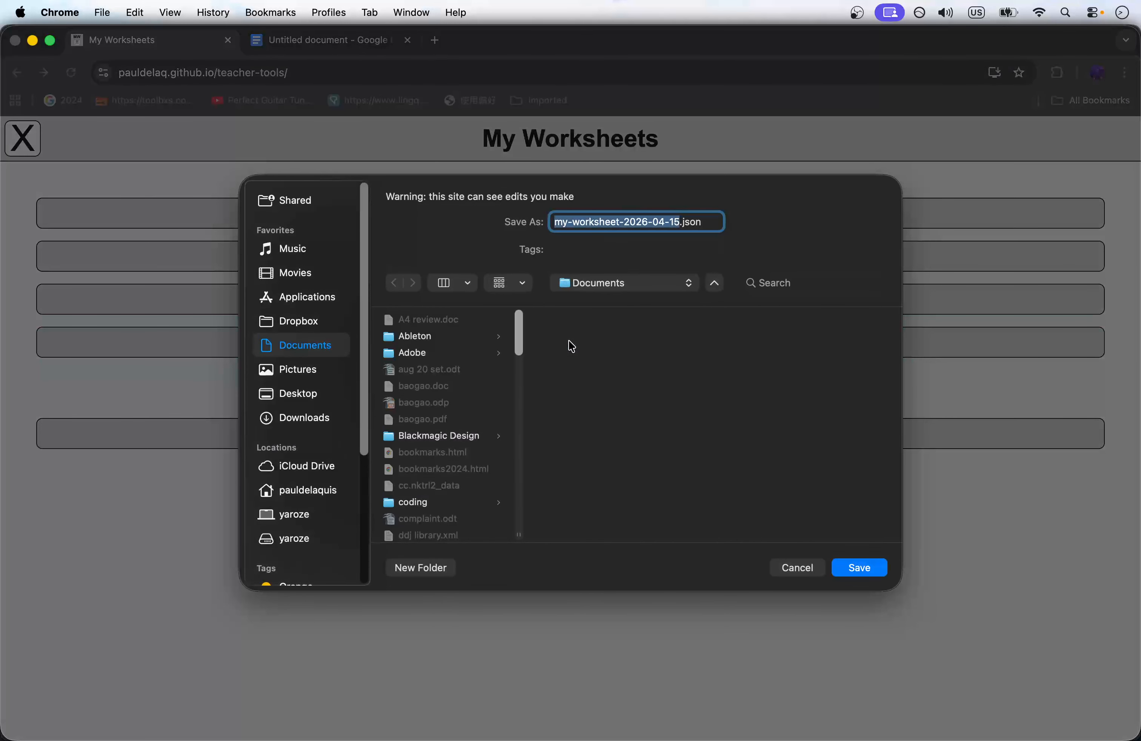
pyautogui.write('my wo')
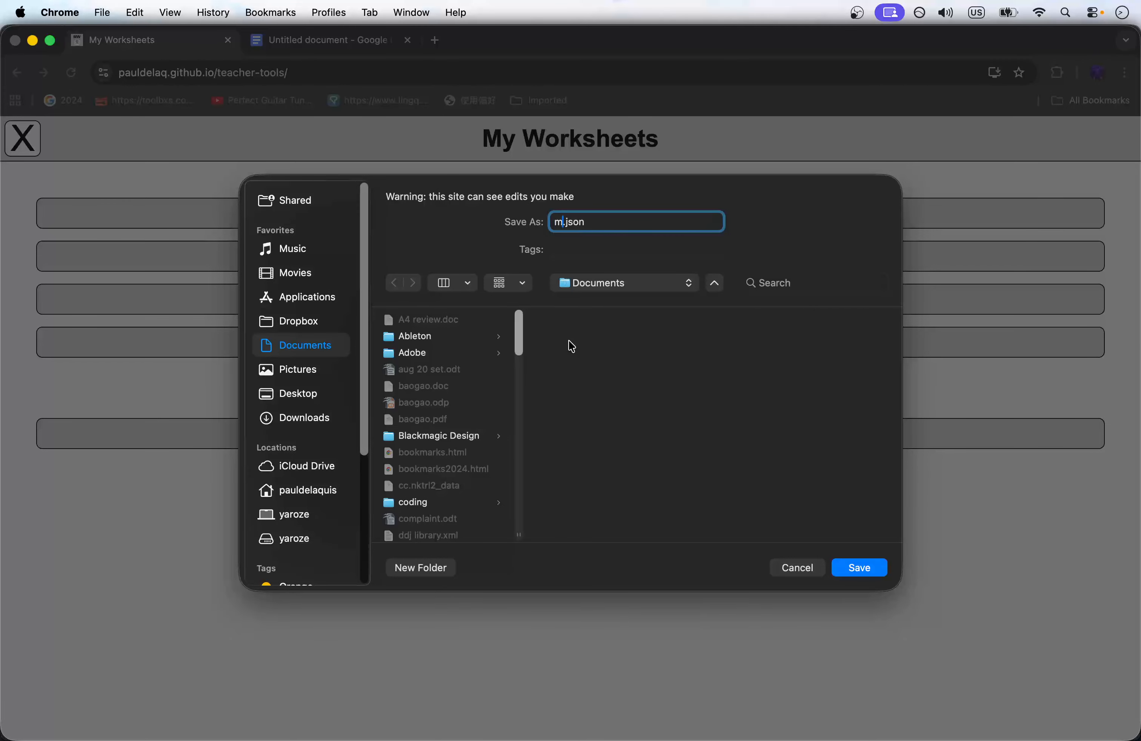
pyautogui.write('rksheet')
pyautogui.press('Return')
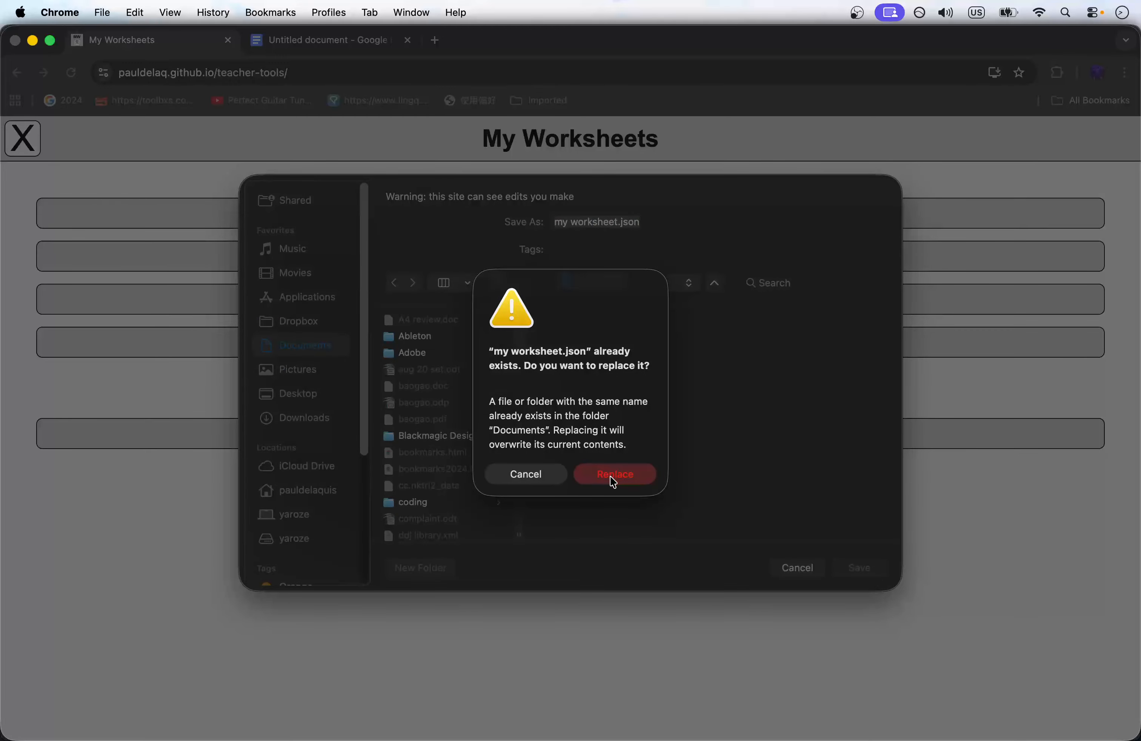
pyautogui.click(613, 476)
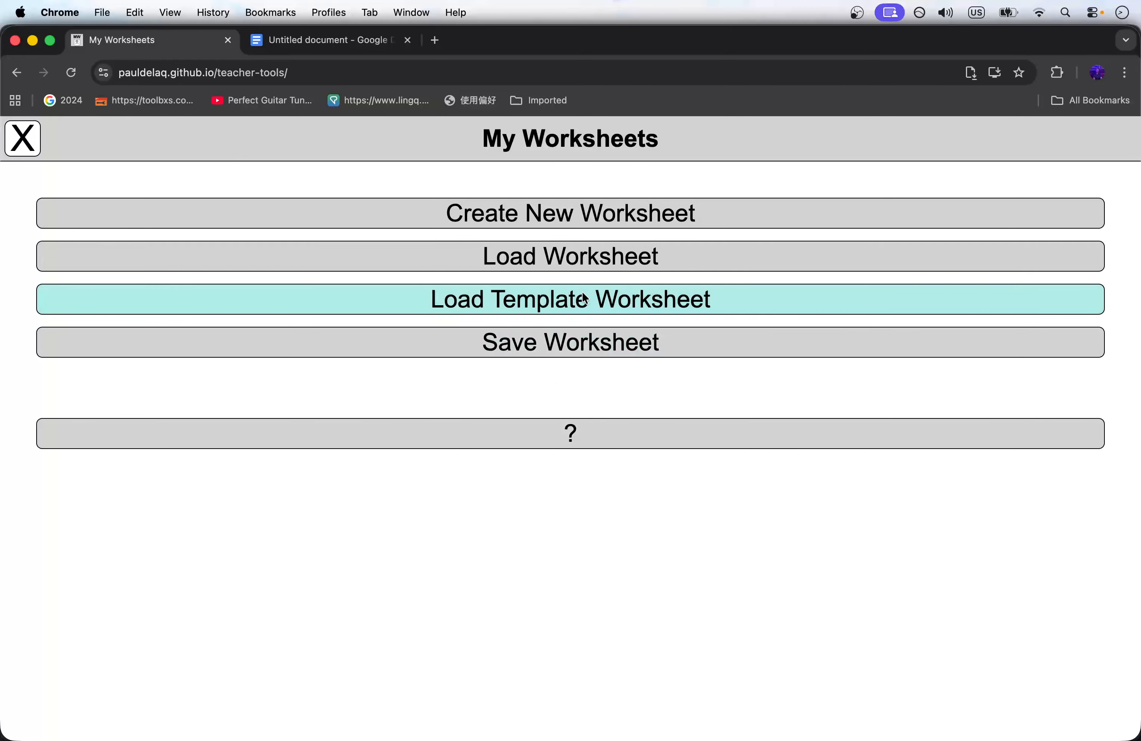
# Step: Load "my worksheet.json" from the Documents folder, replacing the current worksheet
pyautogui.click(583, 256)
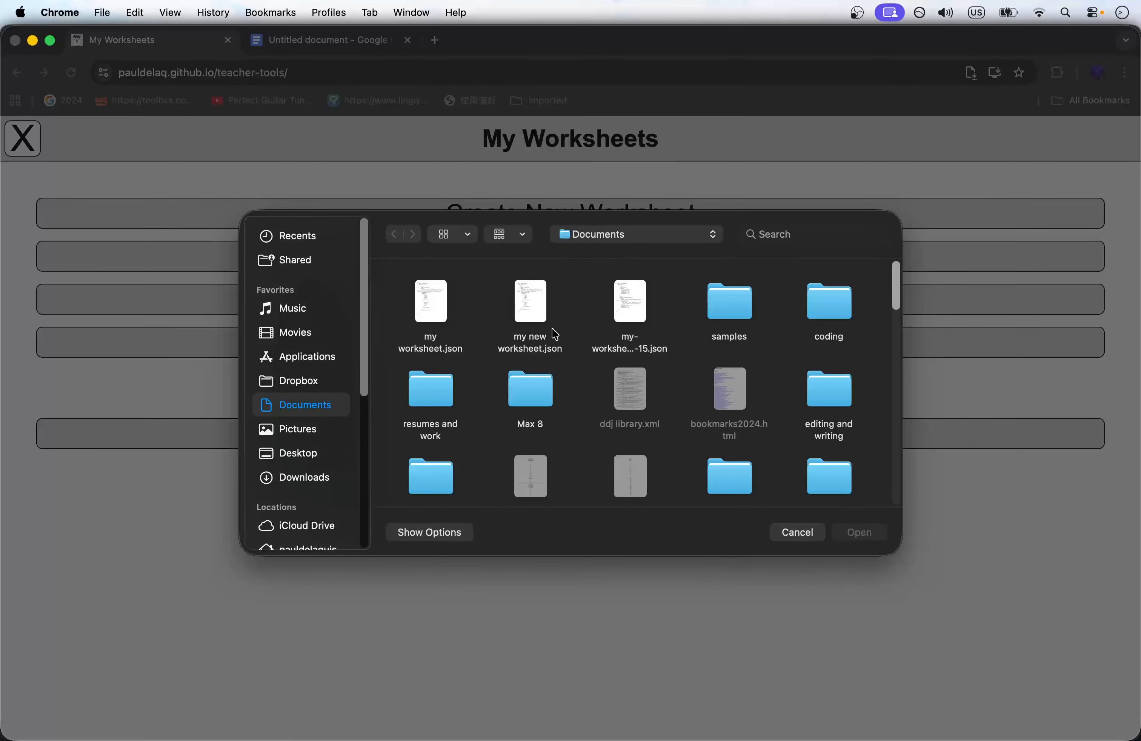
pyautogui.doubleClick(429, 299)
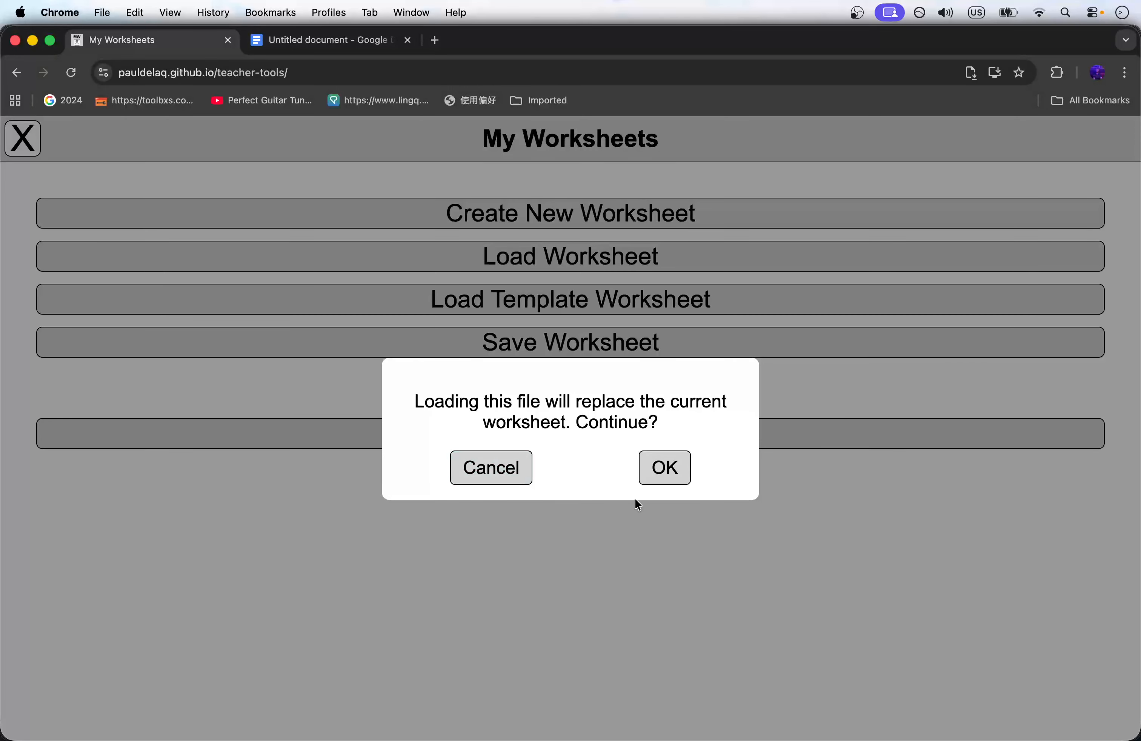
pyautogui.click(670, 469)
pyautogui.click(573, 463)
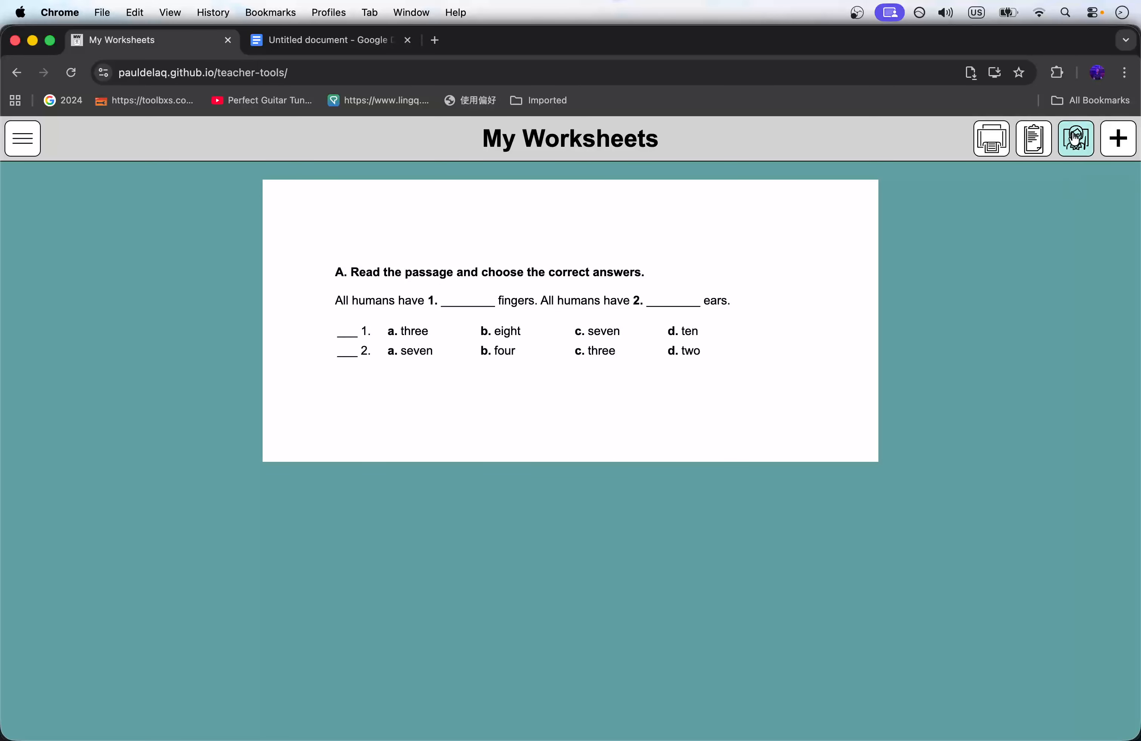
# Step: Check the loaded worksheet's answer key version and return to the student version
pyautogui.click(1076, 141)
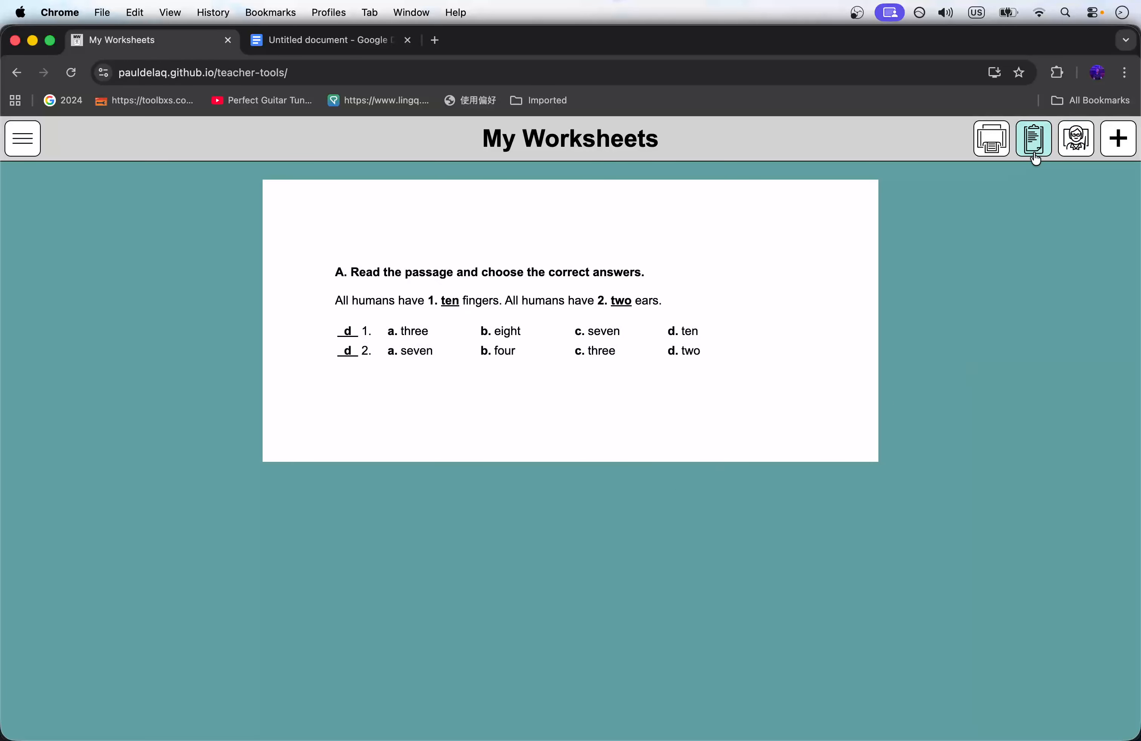
pyautogui.click(1076, 145)
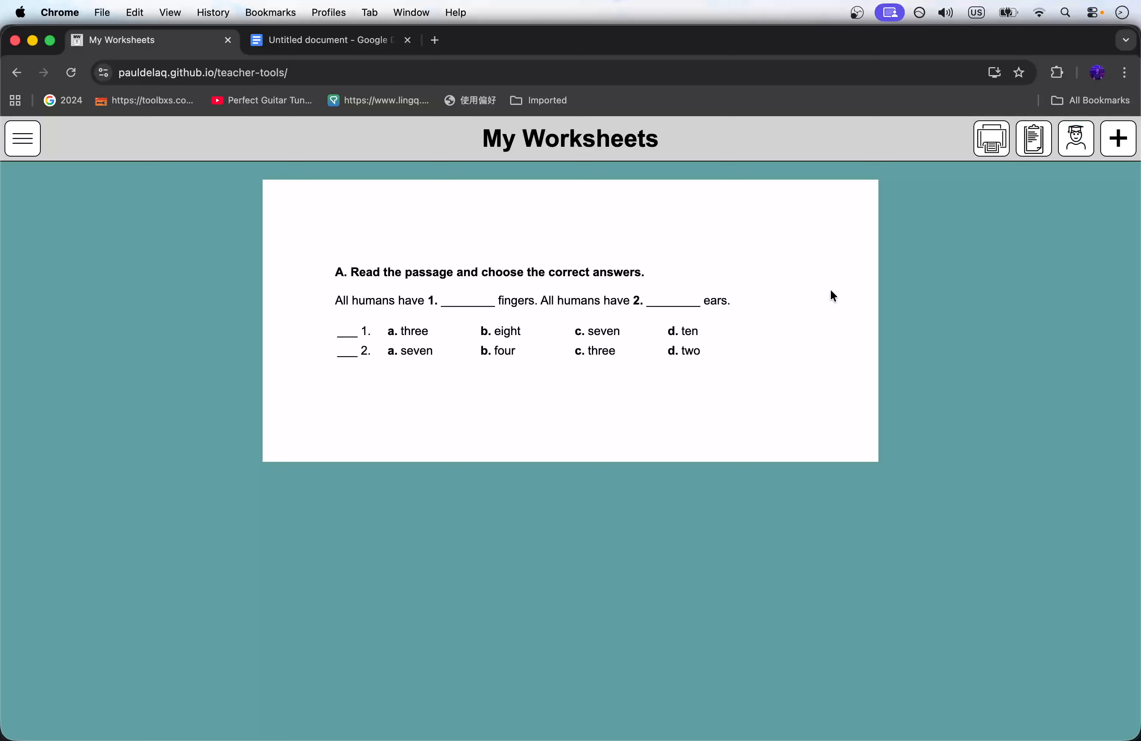